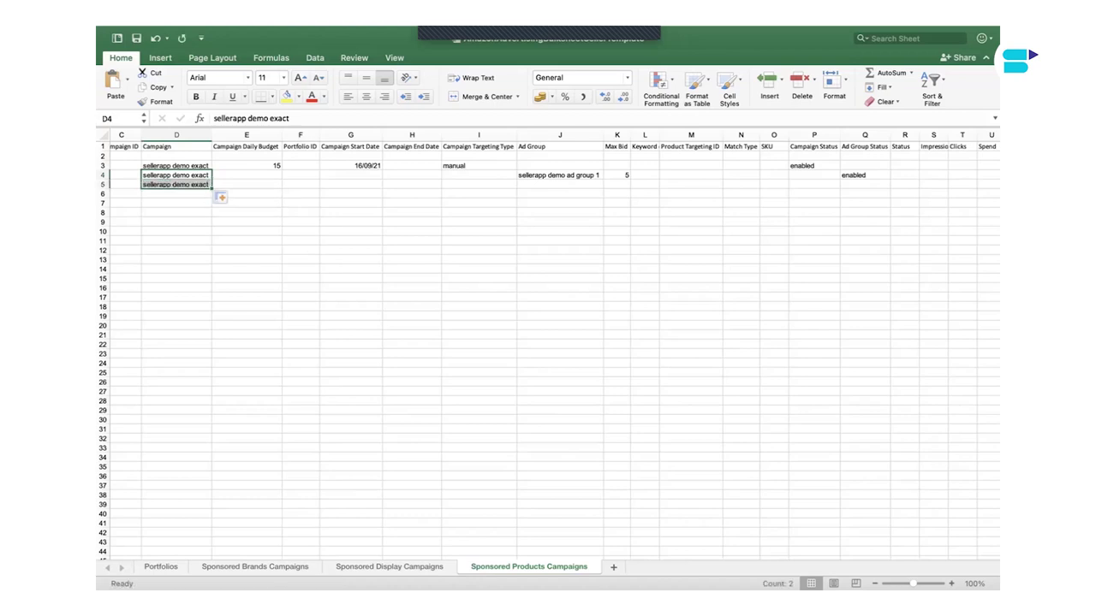
# Step: Enter "sellerapp demo ad group 1" as the ad group in row 5
pyautogui.press('Down')
pyautogui.press('Right')
pyautogui.press('Right')
pyautogui.press('Right')
pyautogui.press('Right')
pyautogui.press('Right')
pyautogui.press('Right')
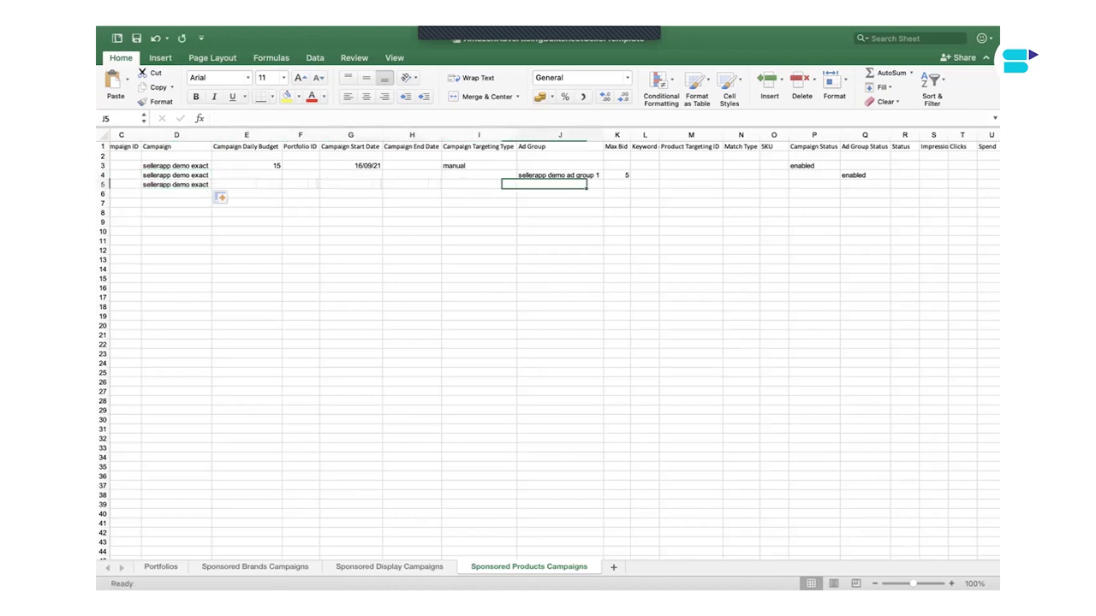
pyautogui.hscroll(2, 549, 345)
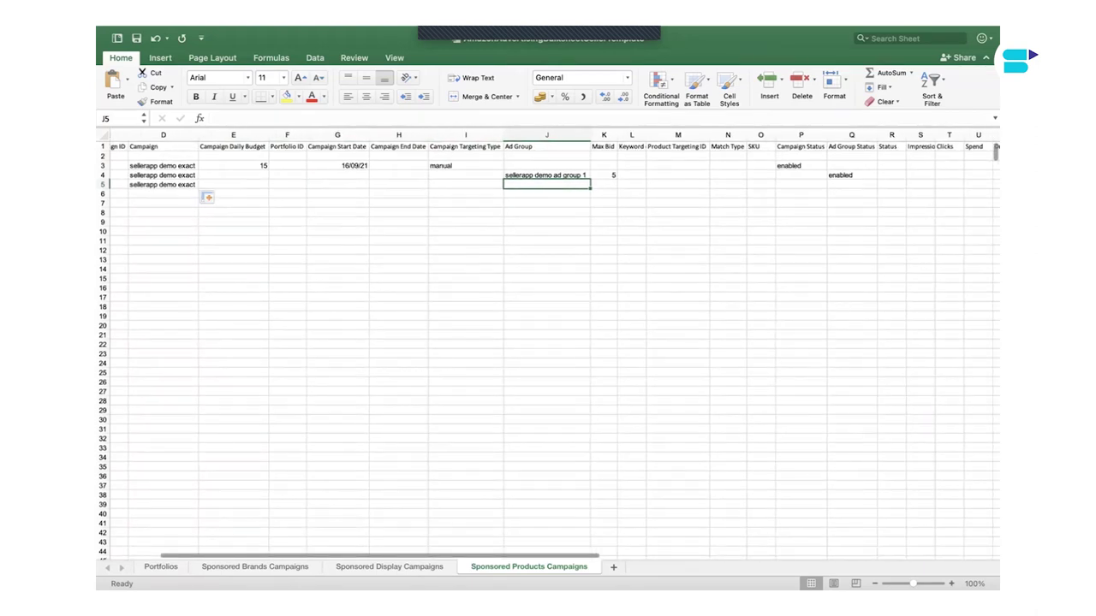
pyautogui.write('sellerapp demo ad group 1')
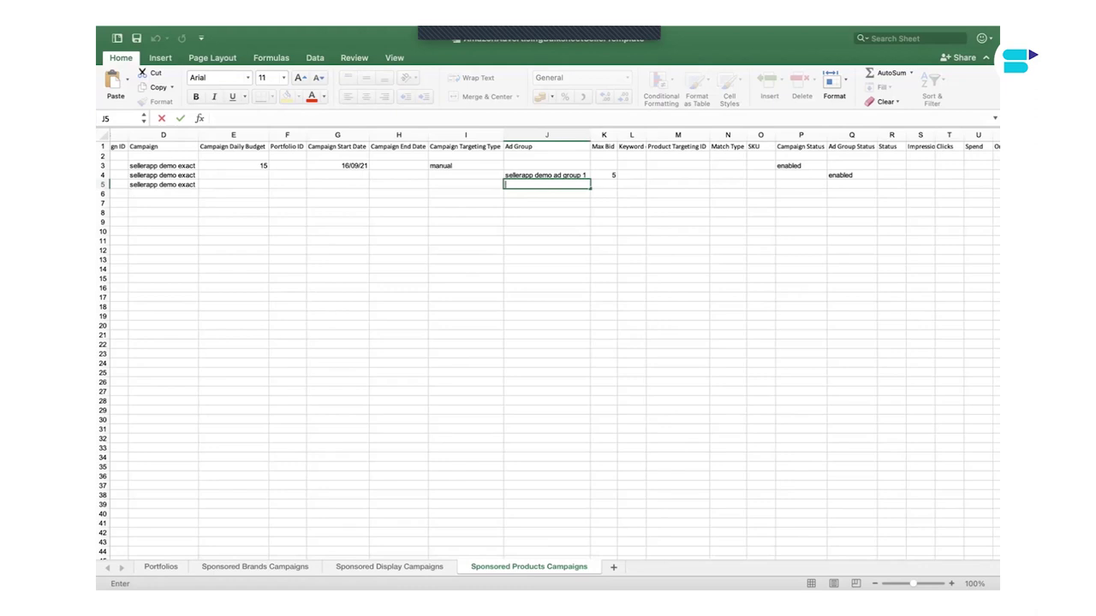
pyautogui.press('Tab')
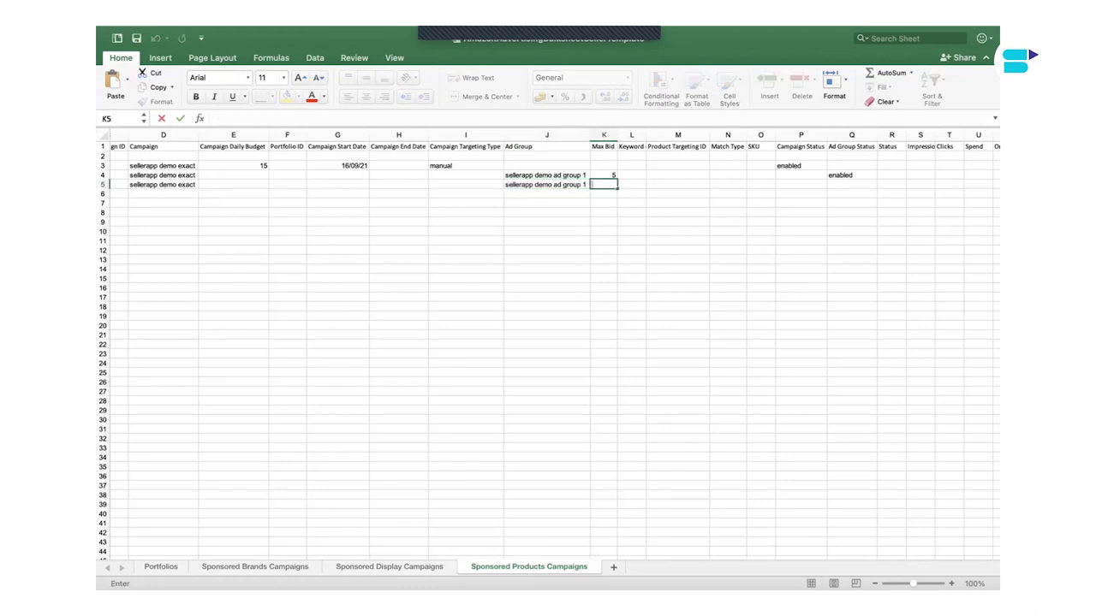
# Step: Set the max bid in row 5 to 4
pyautogui.write('4')
pyautogui.hscroll(1, 555, 344)
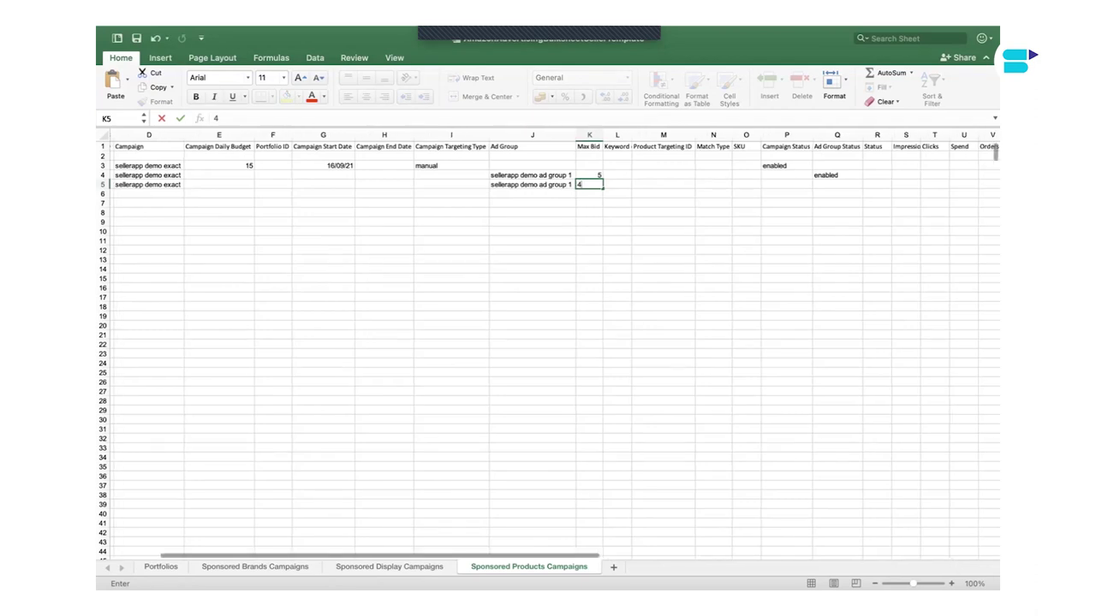
pyautogui.hscroll(2, 555, 344)
pyautogui.click(588, 194)
pyautogui.click(588, 184)
pyautogui.hscroll(-3, 555, 347)
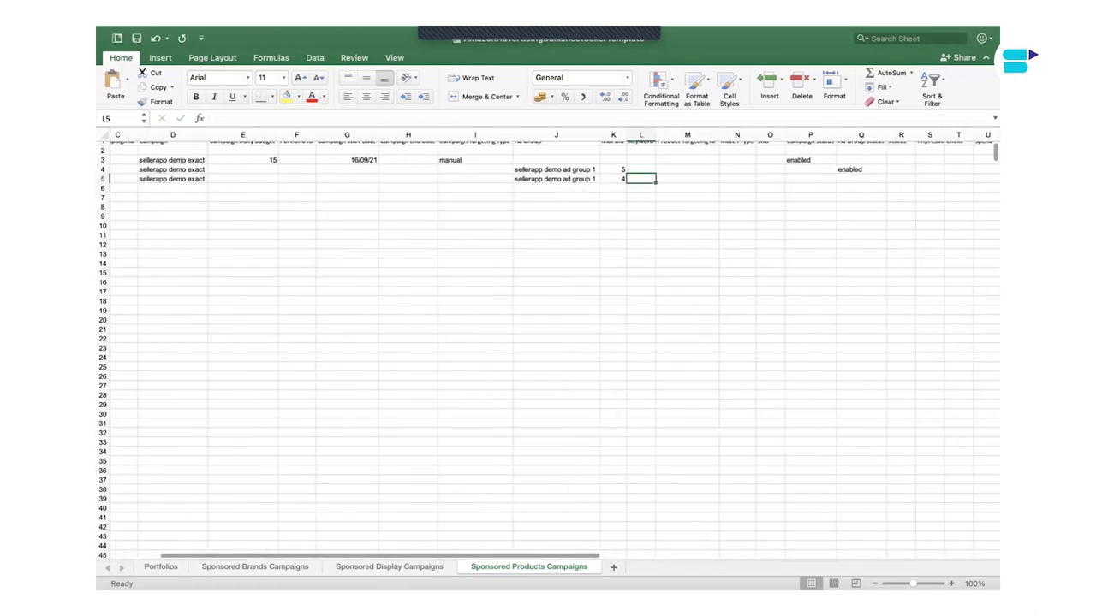
pyautogui.hscroll(3, 555, 346)
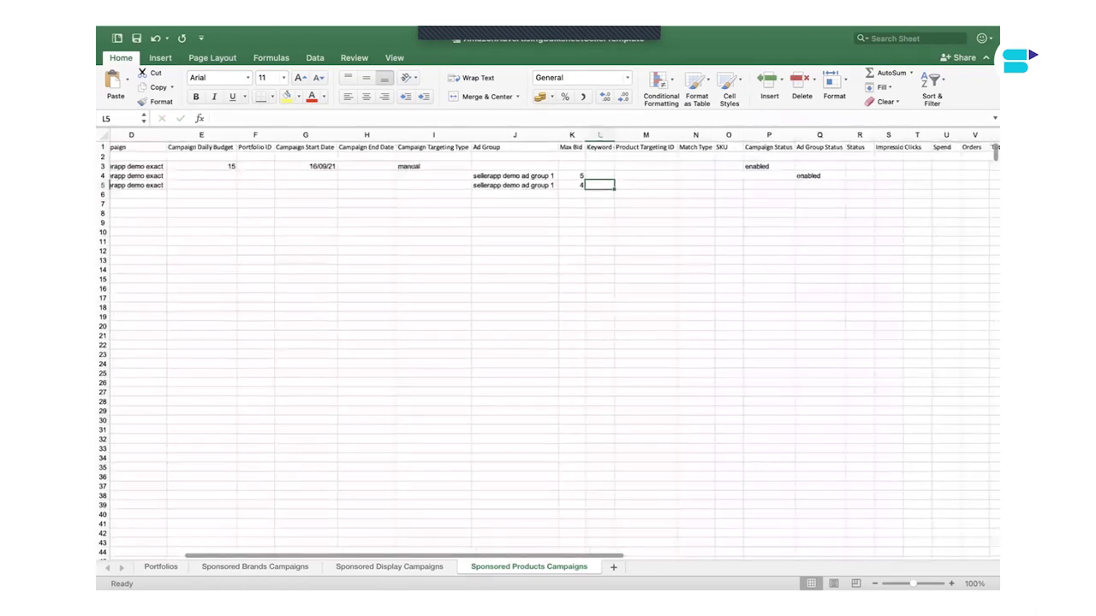
pyautogui.scroll(-1, 555, 347)
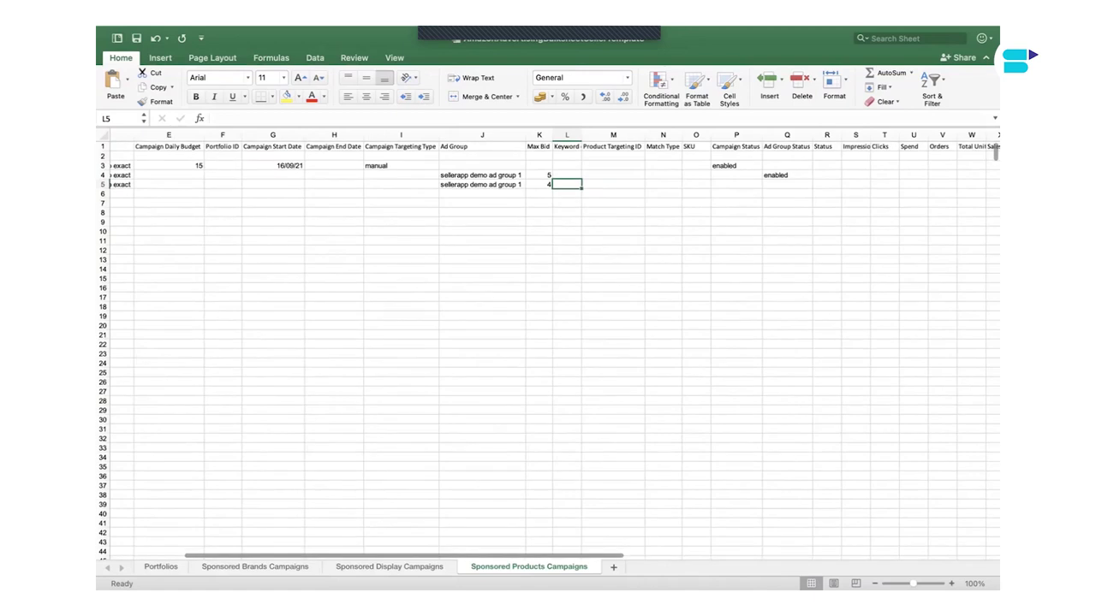
pyautogui.hscroll(2, 555, 346)
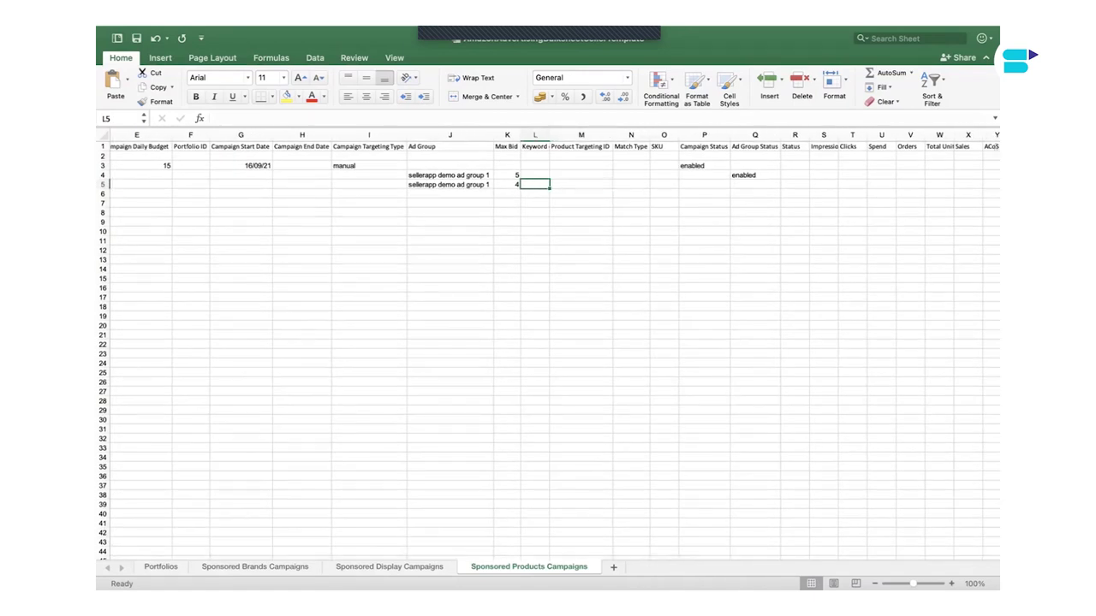
pyautogui.hscroll(-1, 555, 346)
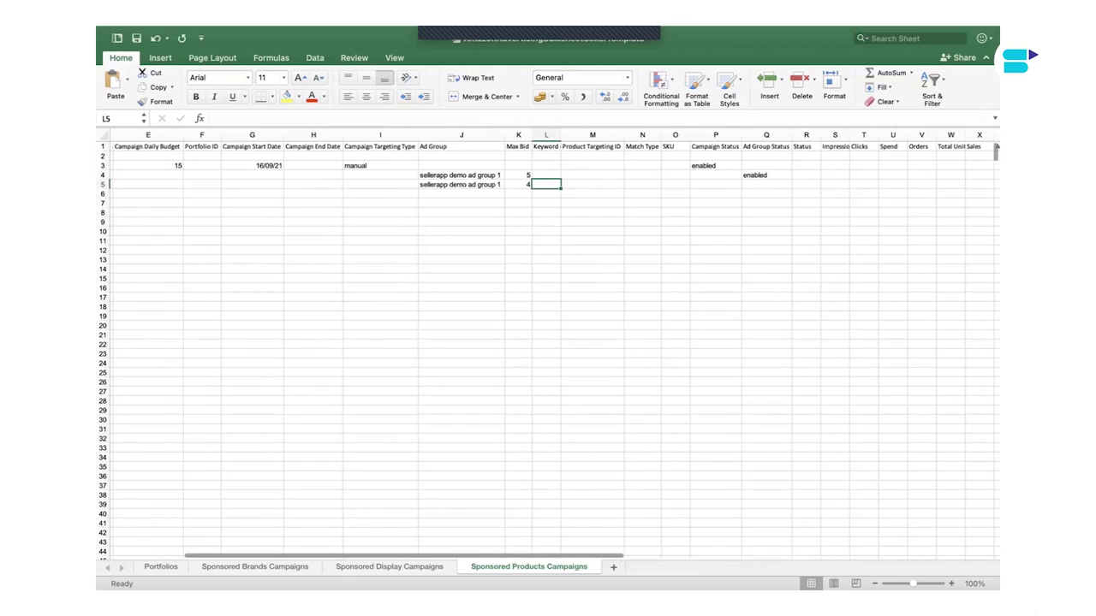
pyautogui.hscroll(-3, 554, 346)
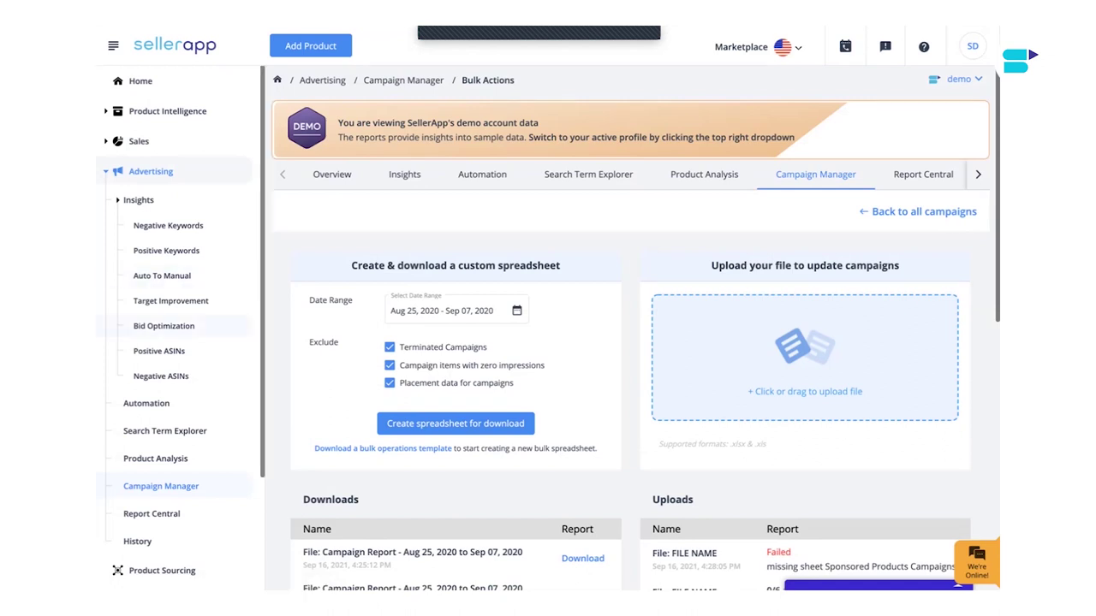
# Step: Switch to SellerApp and open the Keyword Research tool, looking at the Reverse ASIN tool on the way
pyautogui.scroll(-3, 172, 428)
pyautogui.click(155, 517)
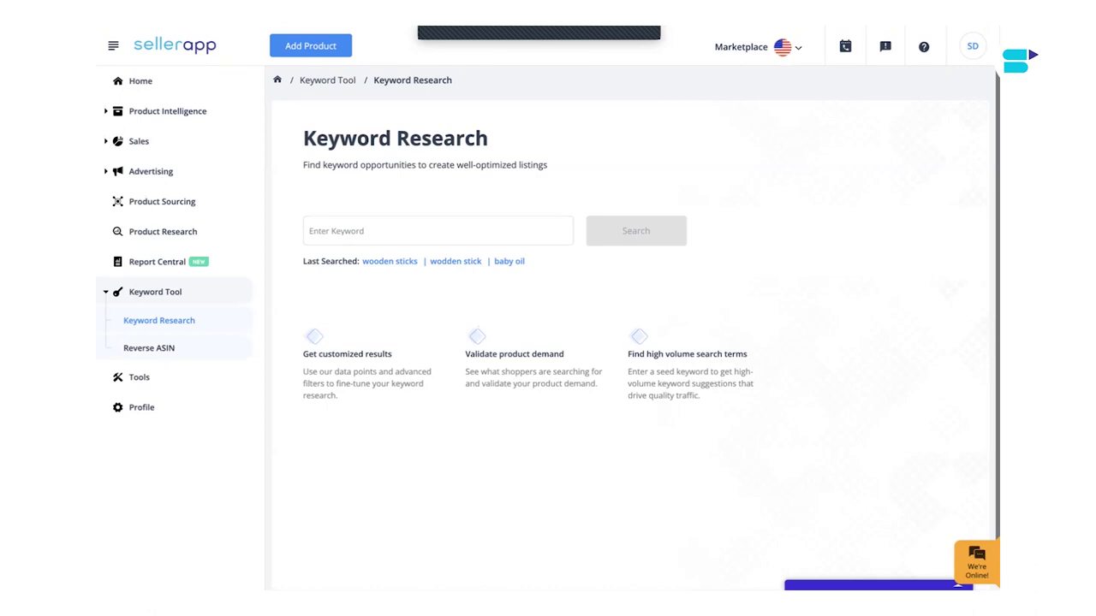
pyautogui.click(149, 348)
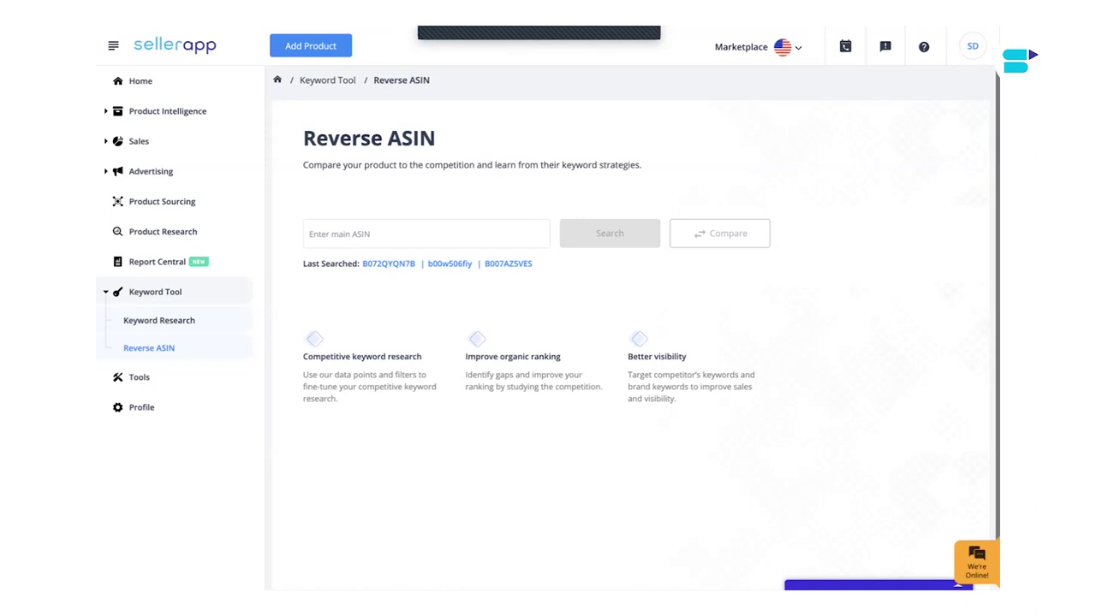
pyautogui.click(184, 320)
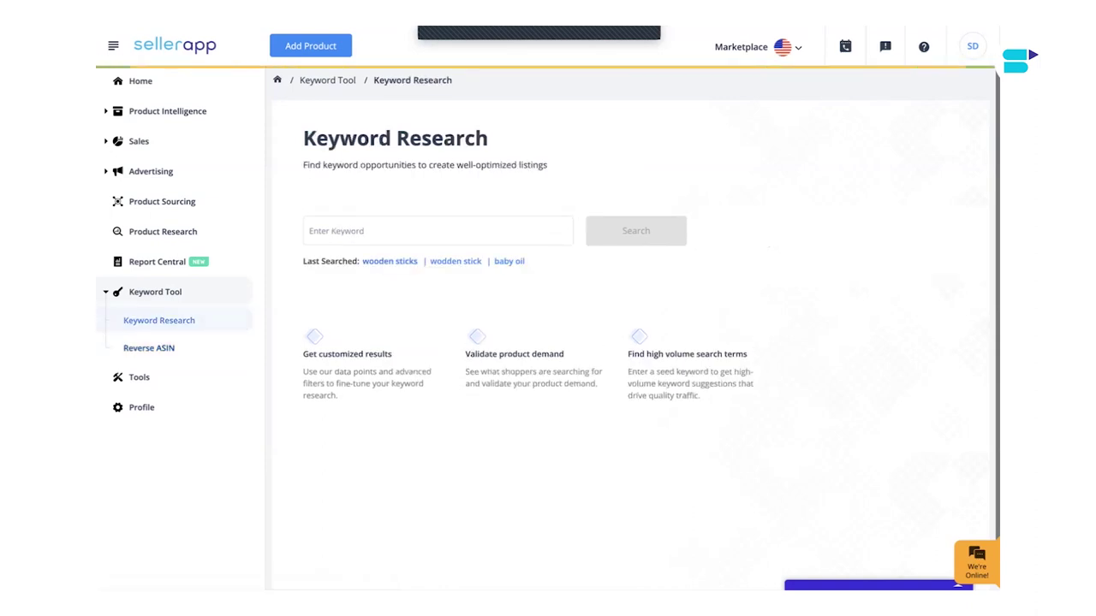
# Step: Run the recent keyword search "wooden sticks" and export its results as a spreadsheet
pyautogui.click(389, 262)
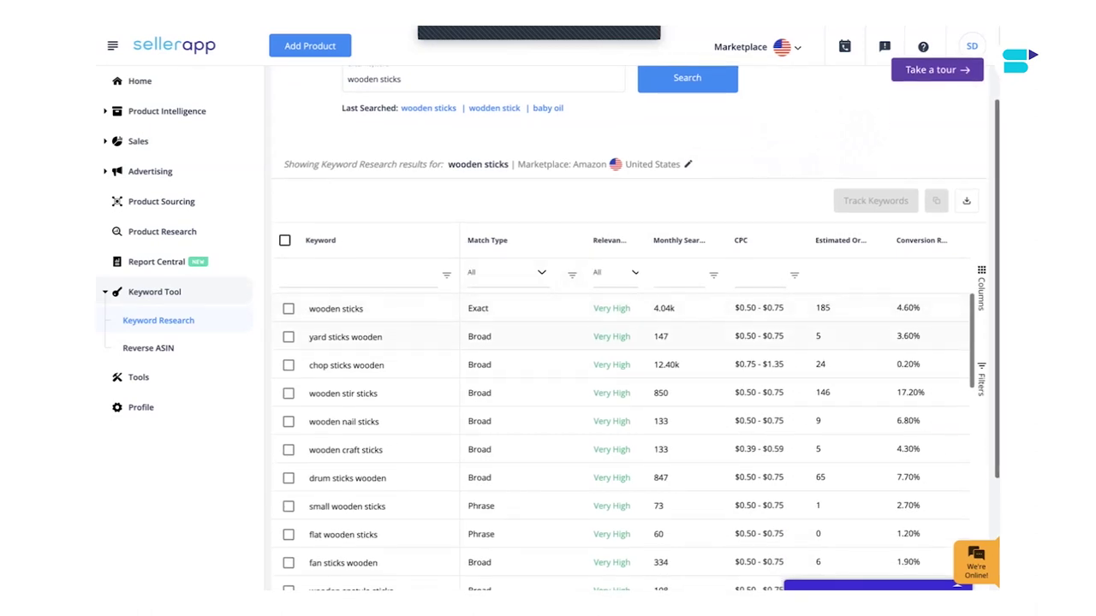
pyautogui.scroll(1, 967, 248)
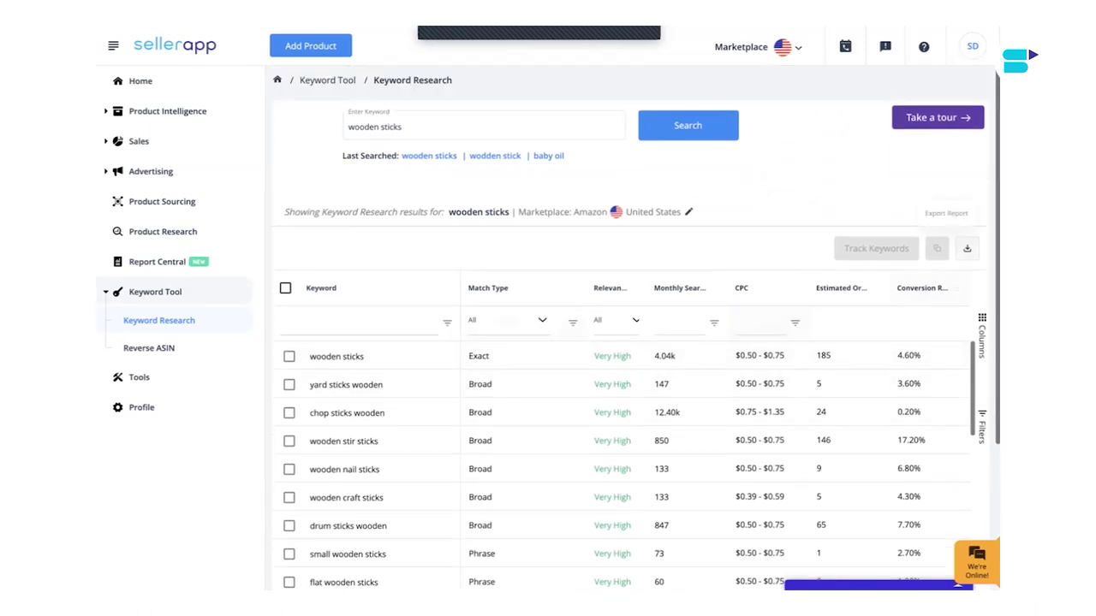
pyautogui.click(966, 248)
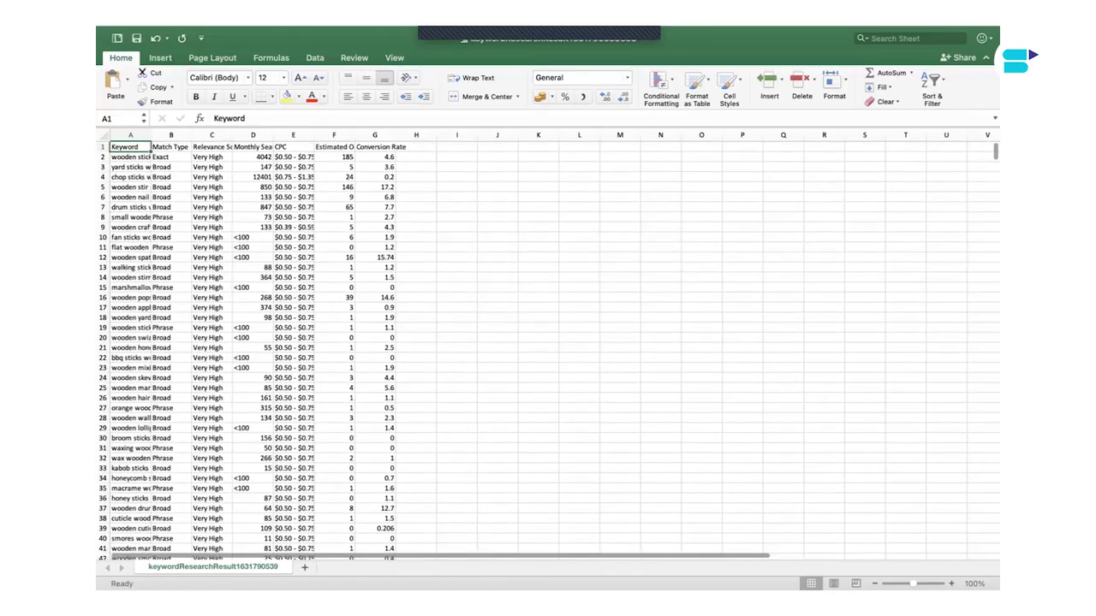
# Step: Copy the keywords "yard sticks wooden" and "chop sticks wooden" from the exported report into L6 and L7 of the Sponsored Products Campaigns sheet
pyautogui.hotkey('ctrl', 'c')
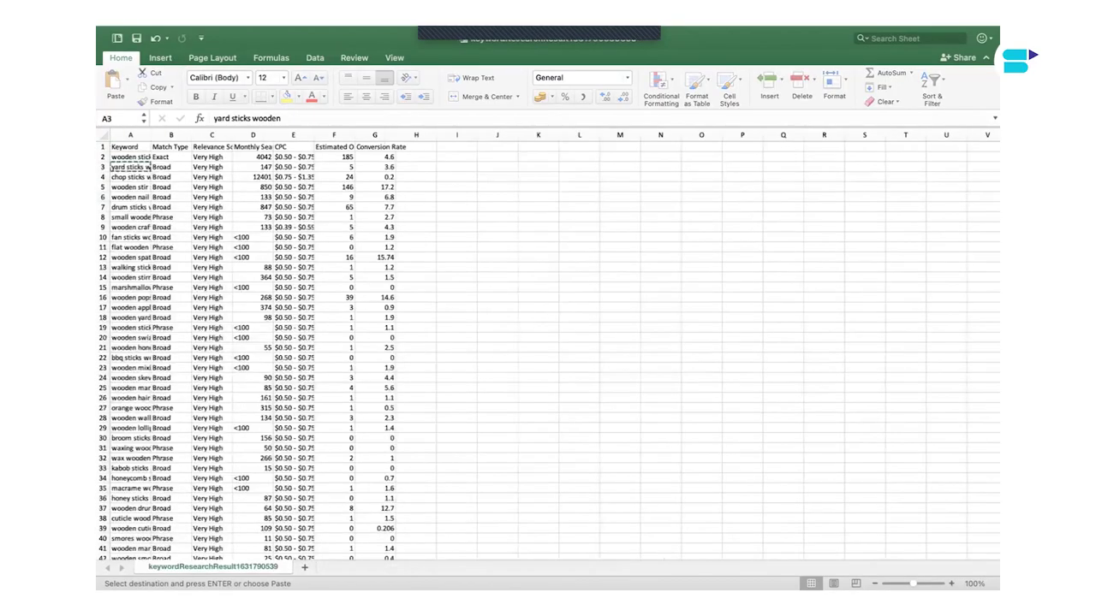
pyautogui.click(130, 177)
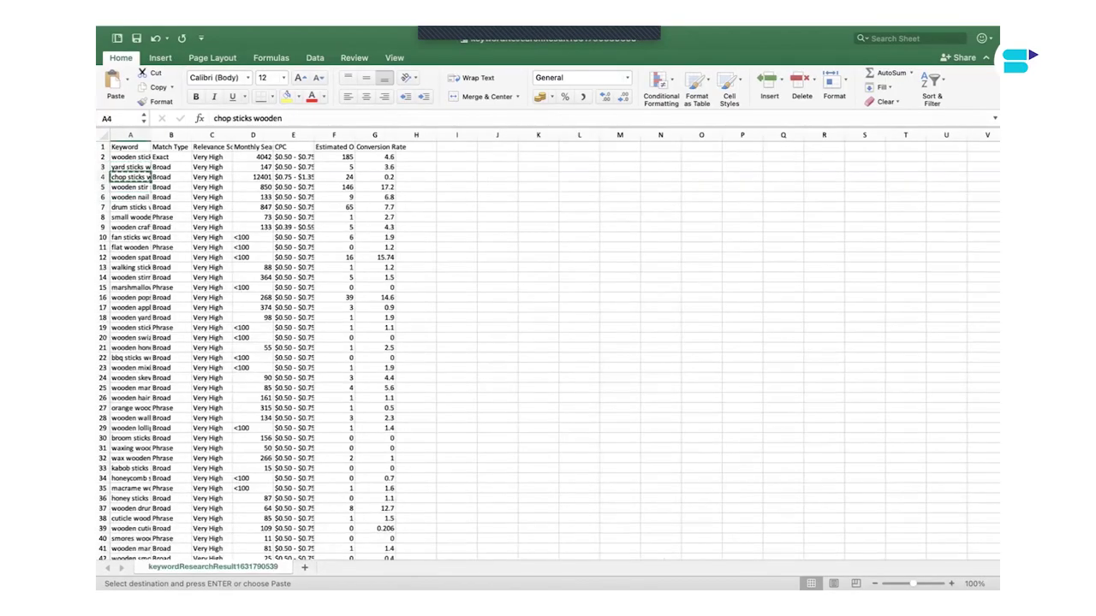
pyautogui.press('super+grave')
pyautogui.click(619, 202)
pyautogui.press('super+v')
# Step: Enter "broad" as the match type for the yard sticks wooden and chop sticks wooden keywords
pyautogui.click(745, 195)
pyautogui.write('broad')
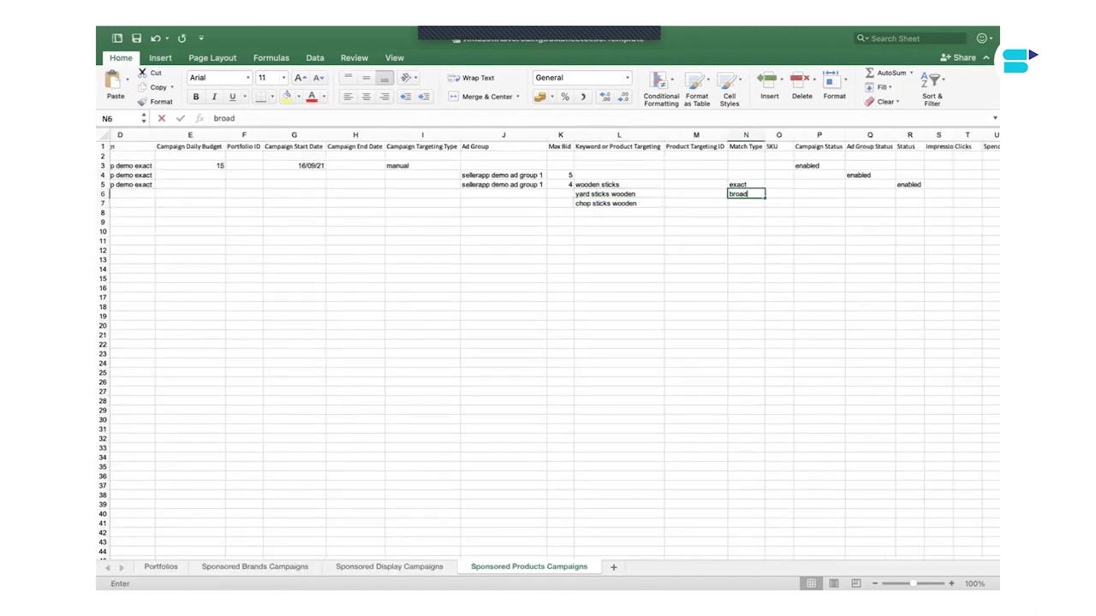
pyautogui.press('Return')
pyautogui.write('broad')
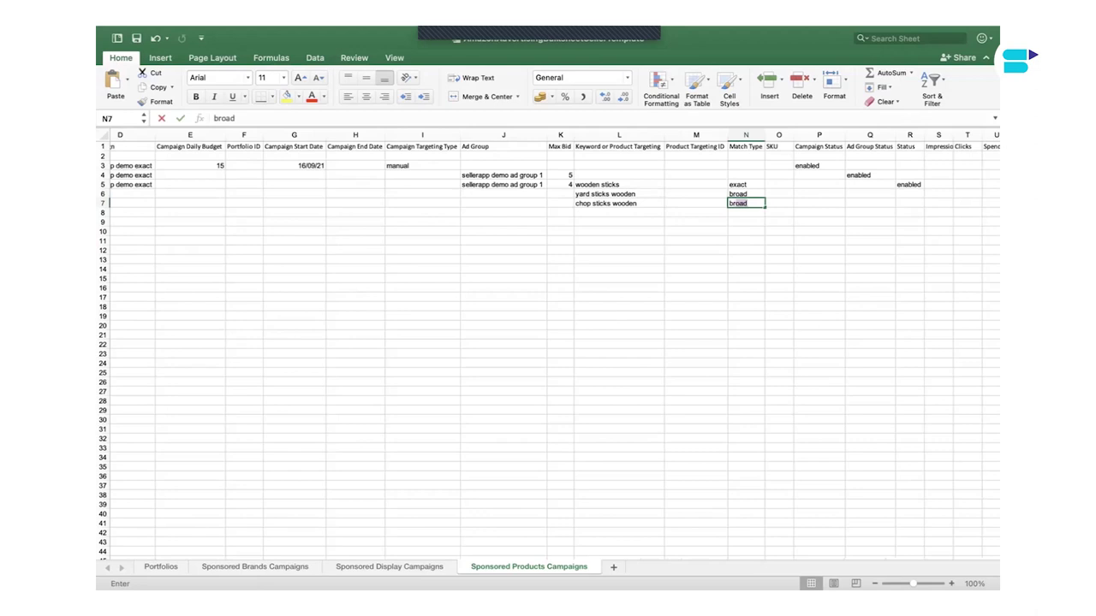
# Step: Copy the ad group name "sellerapp demo ad group 1" from row 5 into rows 6 and 7
pyautogui.click(503, 185)
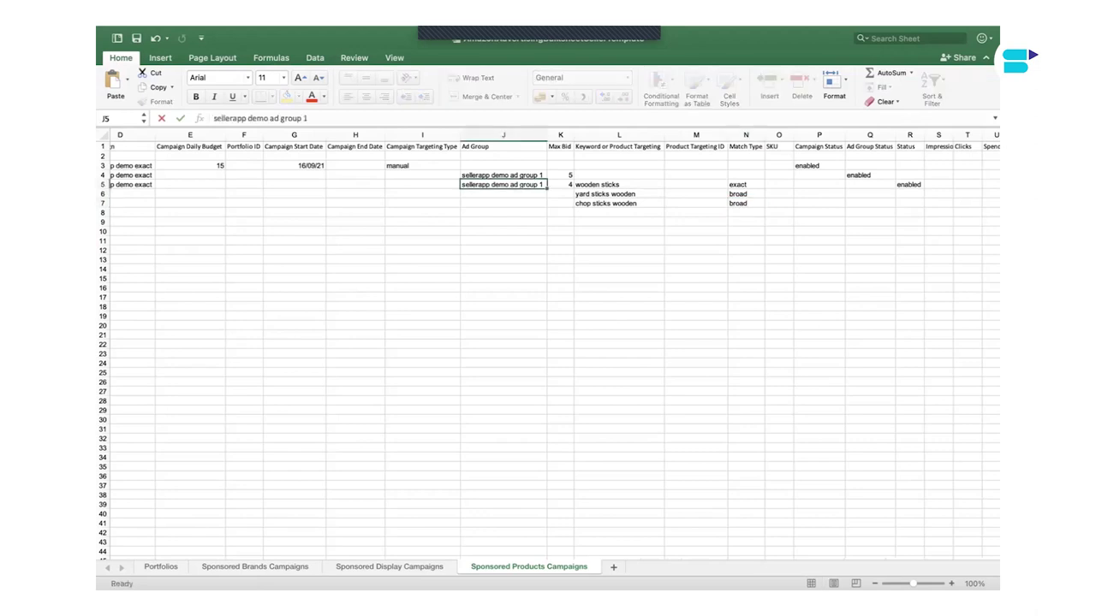
pyautogui.click(311, 119)
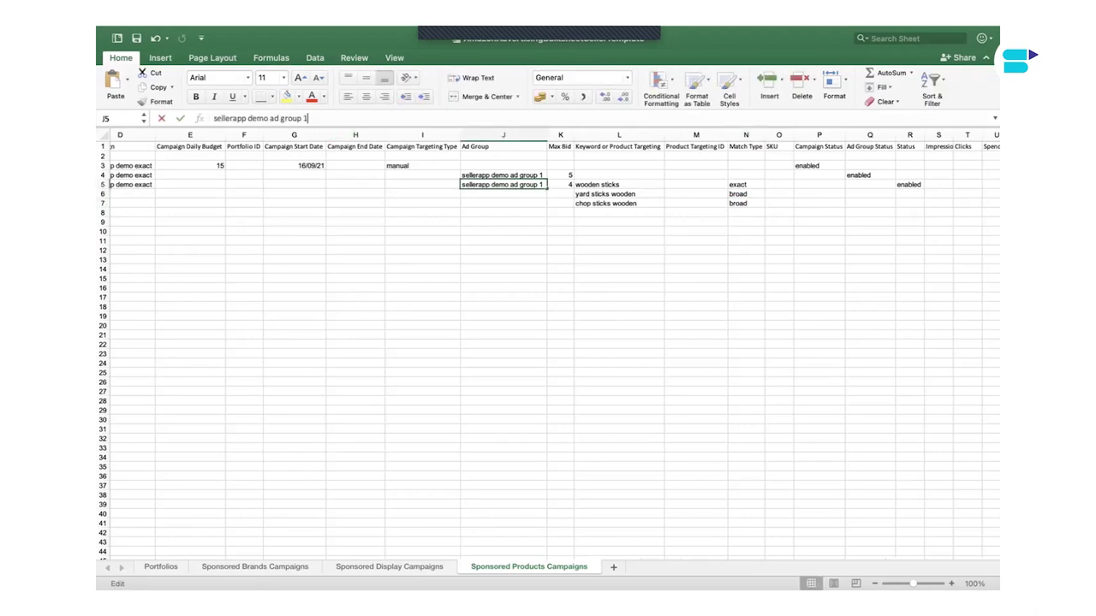
pyautogui.press('super+a')
pyautogui.press('Return')
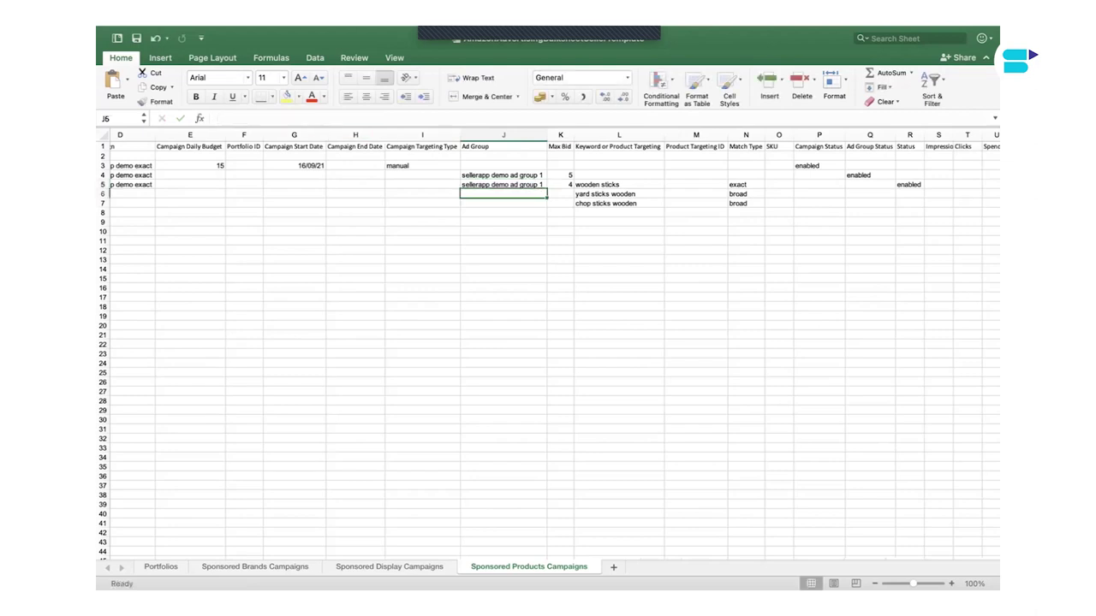
pyautogui.press('super+v')
pyautogui.press('Down')
pyautogui.press('super+v')
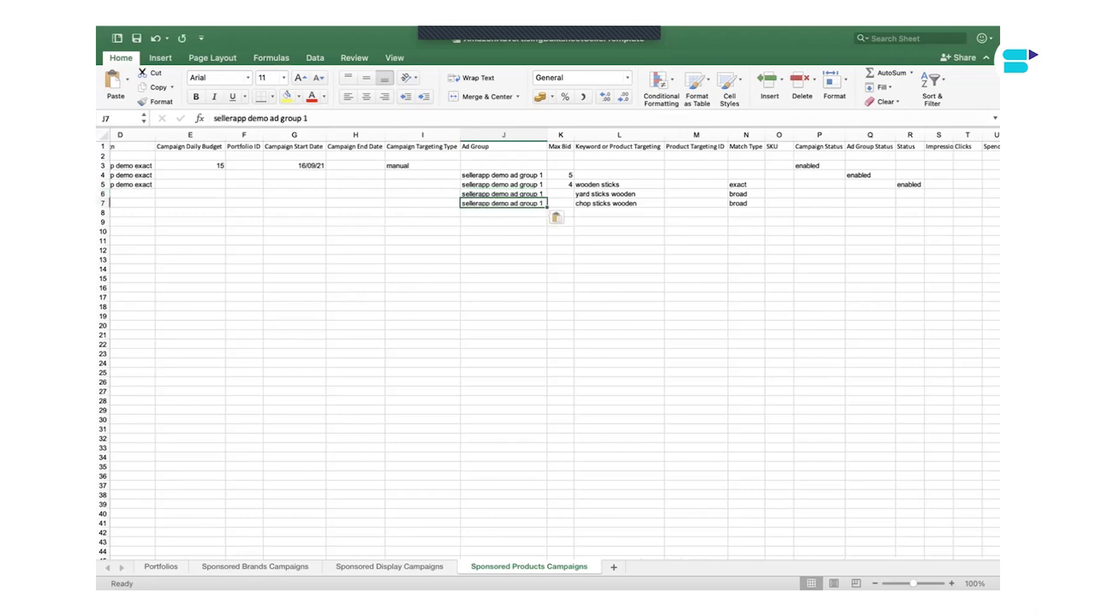
# Step: Fill the campaign name "sellerapp demo exact" from row 5 down through row 7
pyautogui.click(131, 185)
pyautogui.hscroll(-3, 131, 185)
pyautogui.moveTo(290, 187); pyautogui.dragTo(289, 206)
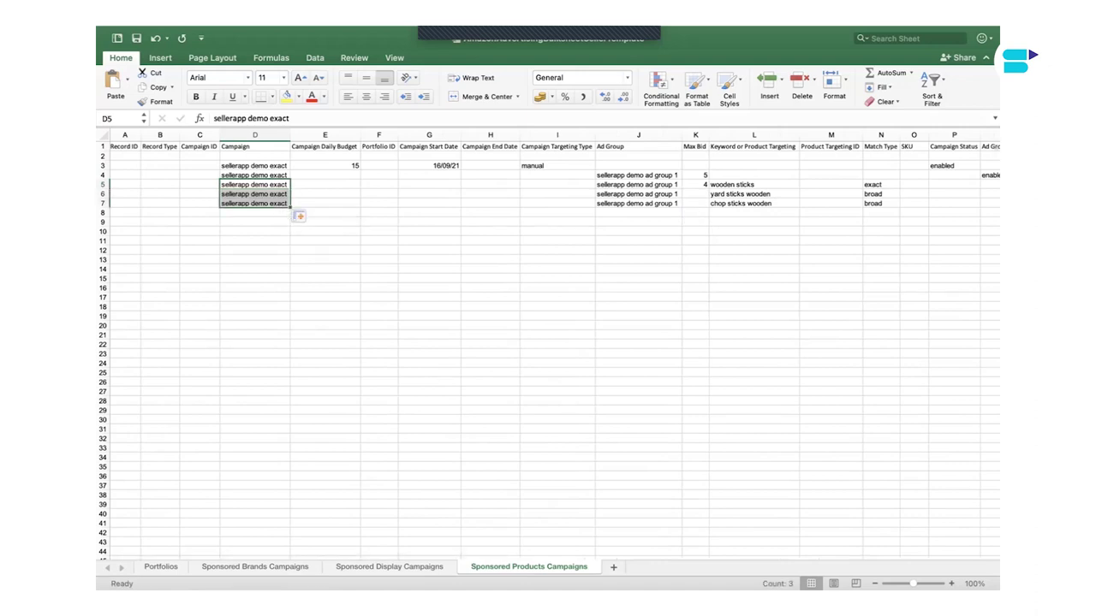
# Step: Fill the max bid of 4 and the "enabled" status from row 5 down to rows 6 and 7
pyautogui.hscroll(8, 548, 342)
pyautogui.click(719, 185)
pyautogui.moveTo(734, 188); pyautogui.dragTo(734, 206)
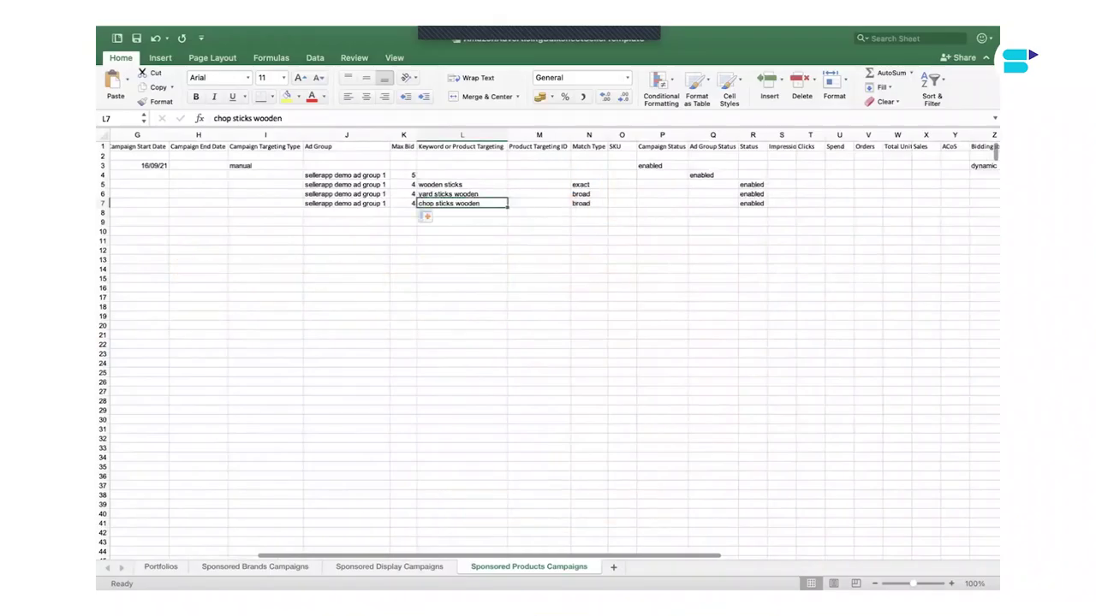
# Step: Check the SKU column and extend the campaign name "sellerapp demo exact" down to row 8
pyautogui.hscroll(2, 555, 345)
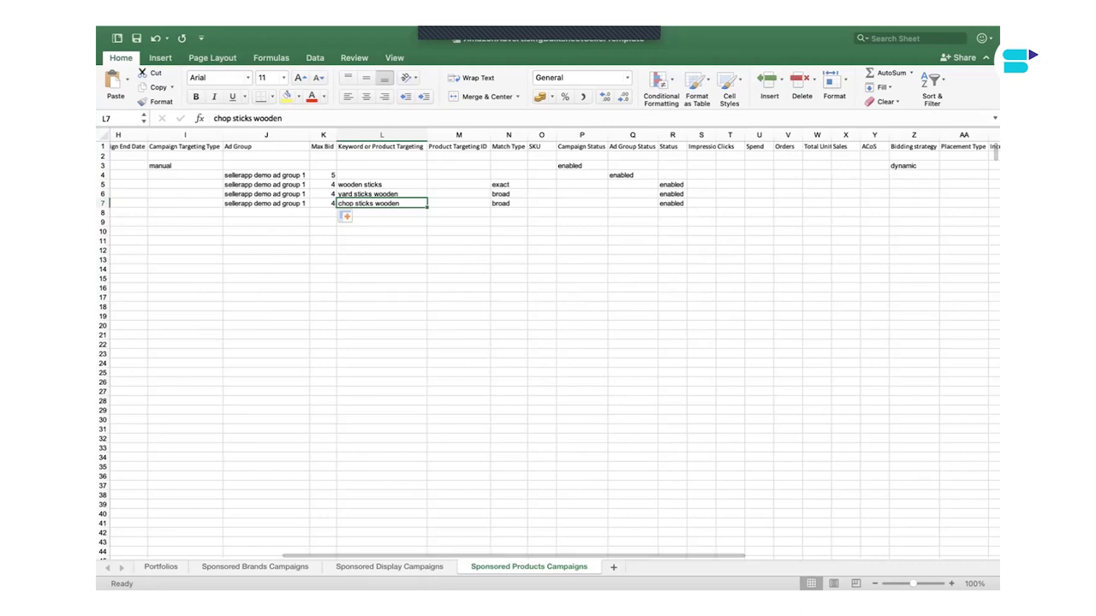
pyautogui.click(542, 147)
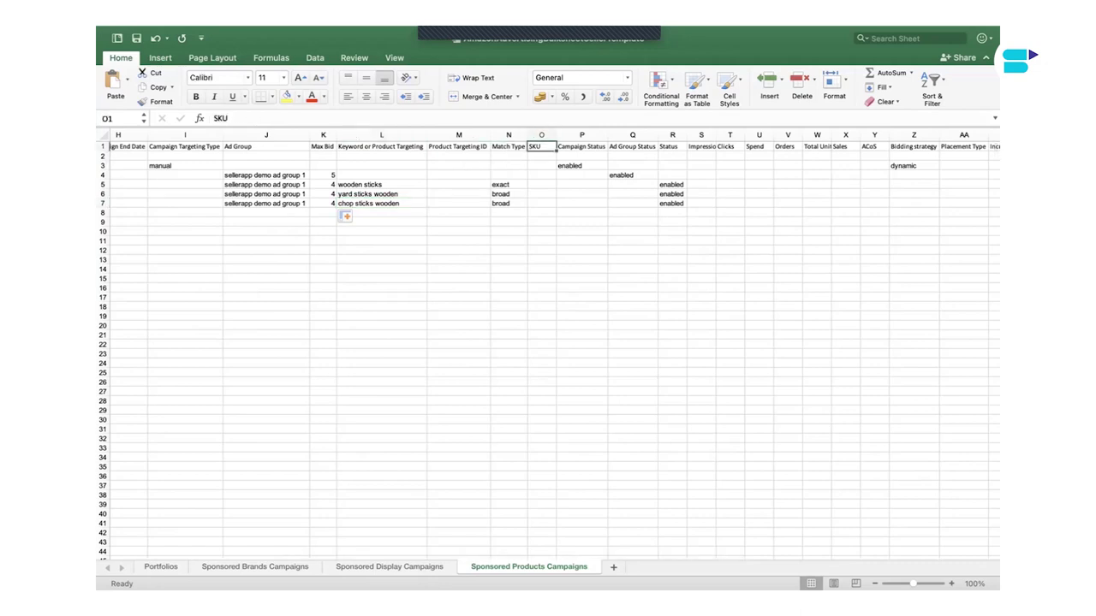
pyautogui.hscroll(-2, 555, 344)
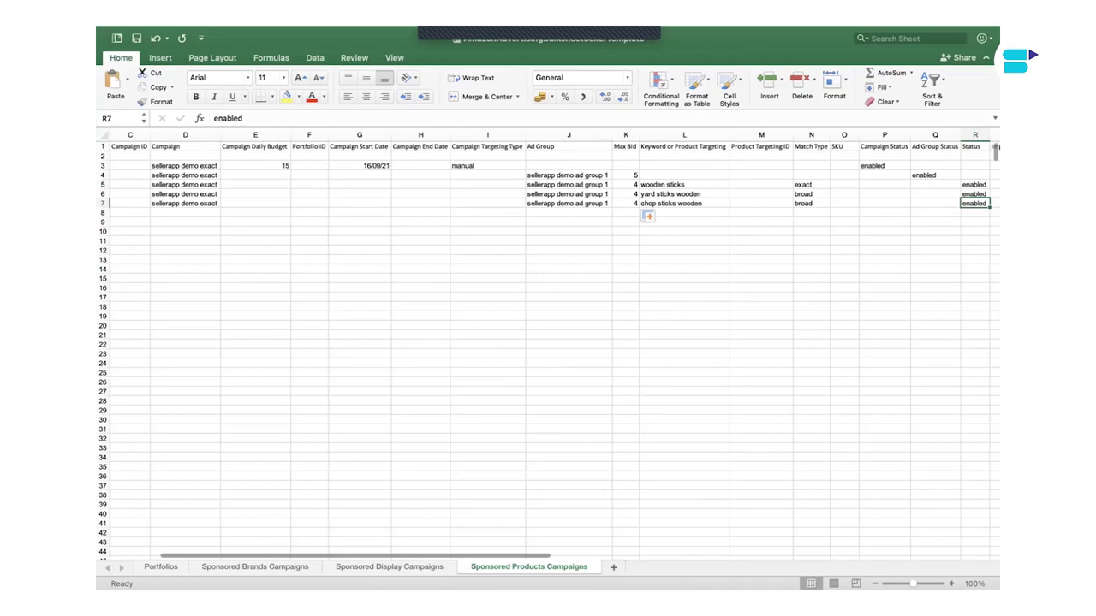
pyautogui.click(197, 204)
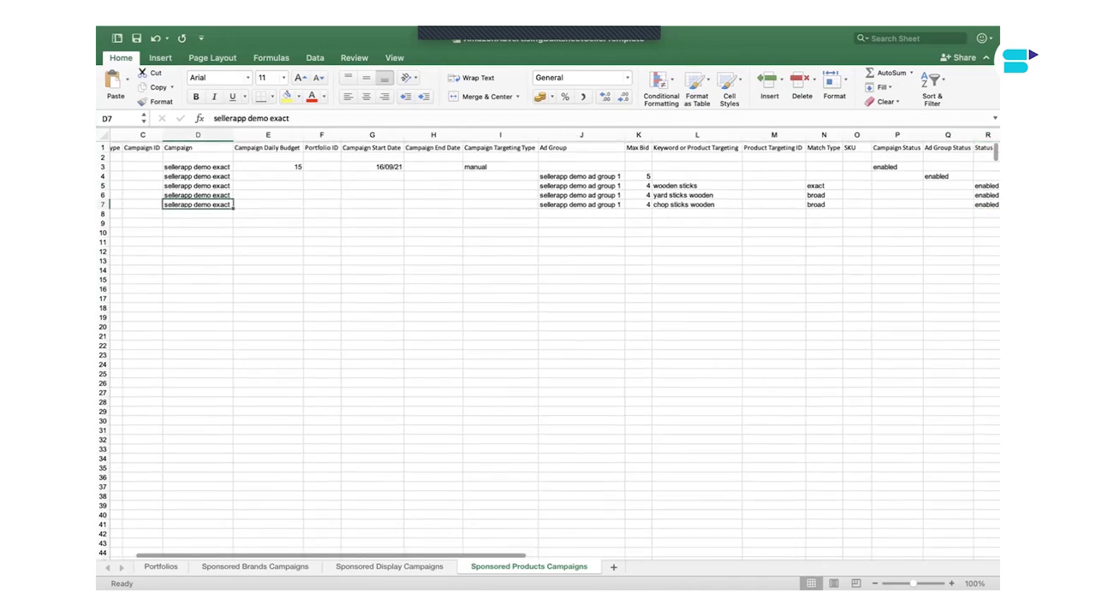
pyautogui.moveTo(232, 207); pyautogui.dragTo(233, 218)
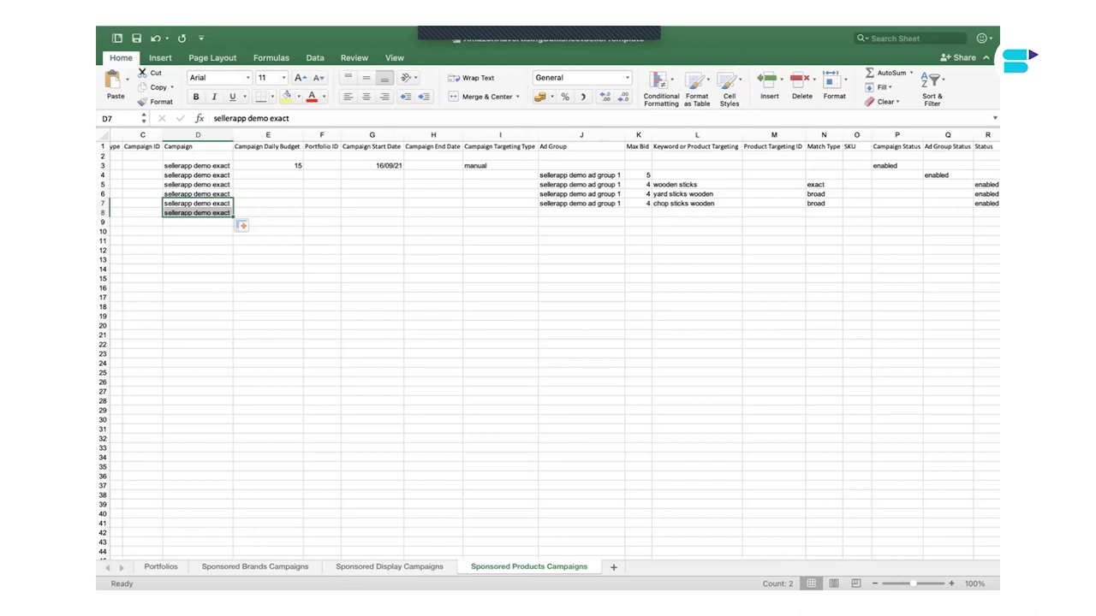
# Step: Copy the ad group name "sellerapp demo ad group 1" from row 7 into the Ad Group cell of row 8
pyautogui.click(198, 213)
pyautogui.press('Right')
pyautogui.press('Right')
pyautogui.press('Right')
pyautogui.press('Right')
pyautogui.press('Right')
pyautogui.press('Right')
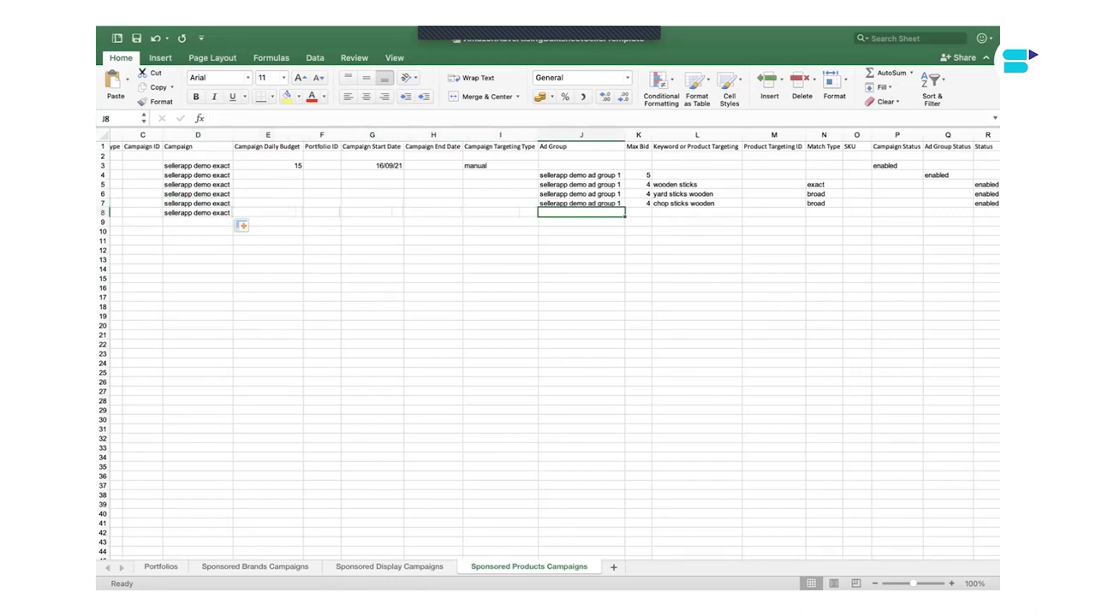
pyautogui.hscroll(2, 555, 346)
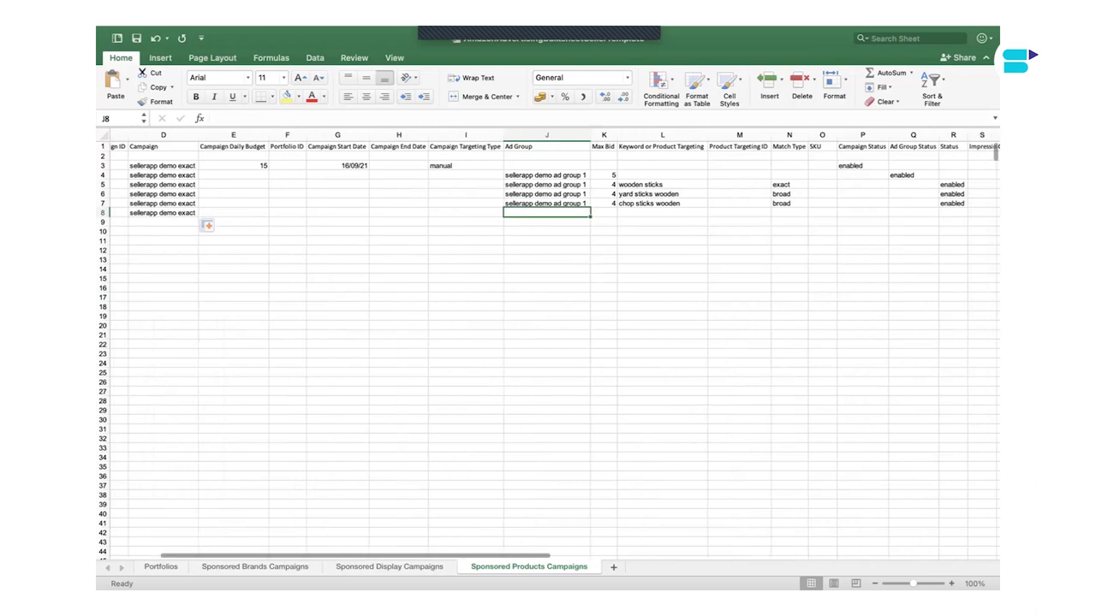
pyautogui.press('Up')
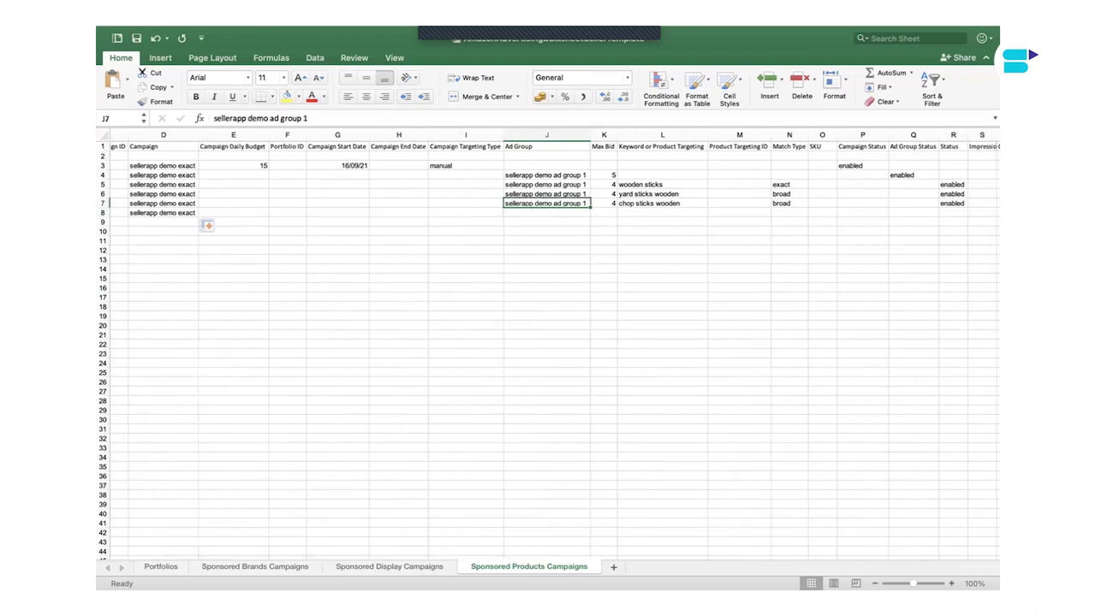
pyautogui.tripleClick(260, 118)
pyautogui.press('super+c')
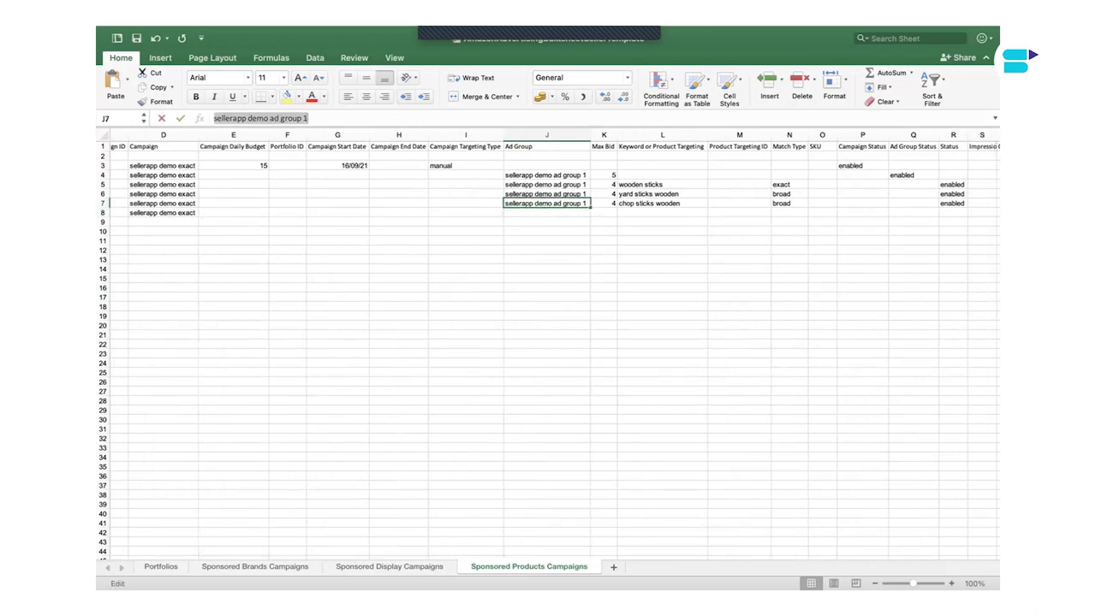
pyautogui.press('Return')
pyautogui.press('super+v')
# Step: Enter "asin" as the SKU placeholder in row 8
pyautogui.press('Right')
pyautogui.press('Right')
pyautogui.press('Right')
pyautogui.press('Right')
pyautogui.press('Right')
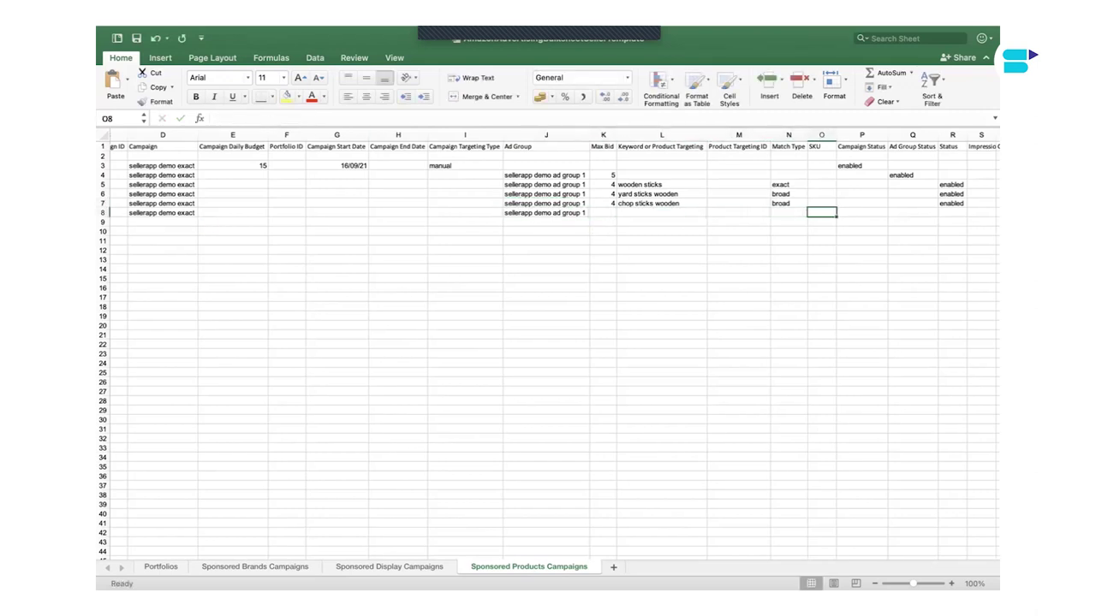
pyautogui.hscroll(6, 555, 343)
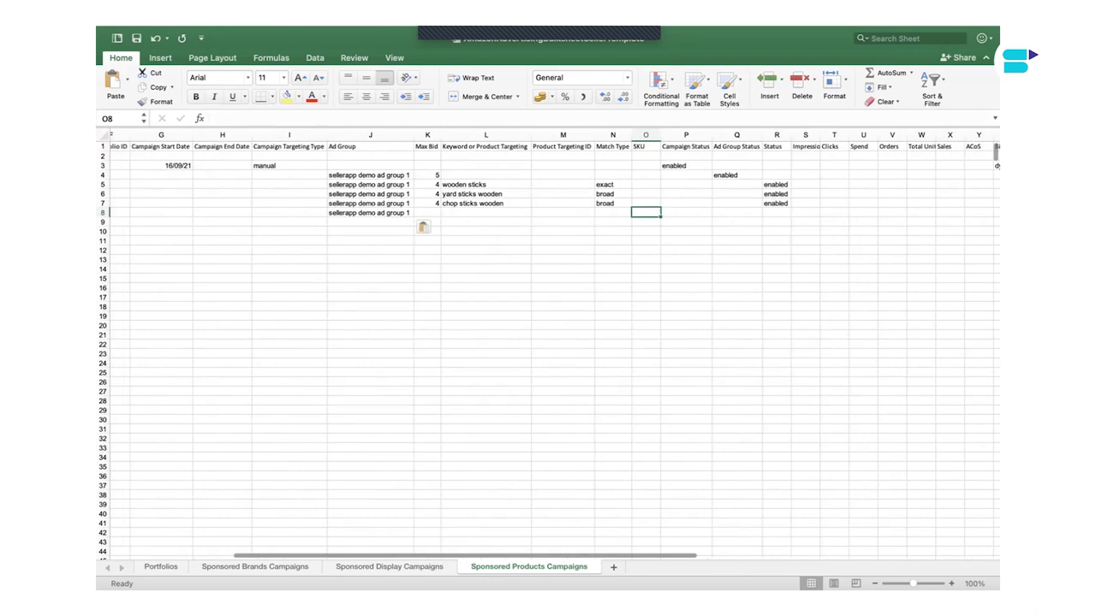
pyautogui.doubleClick(645, 212)
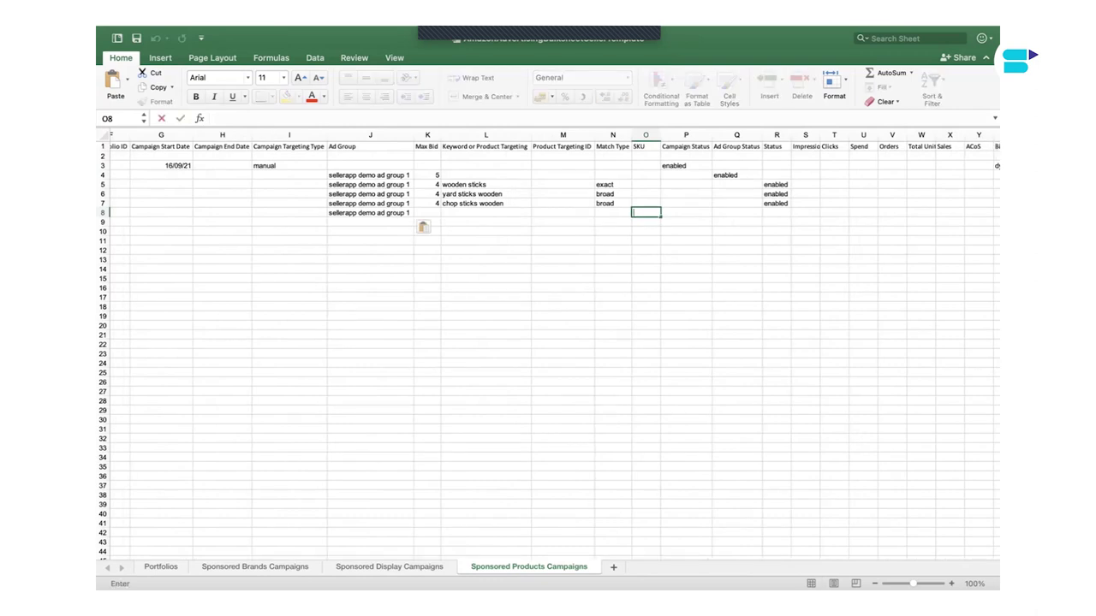
pyautogui.write('asin')
pyautogui.press('Tab')
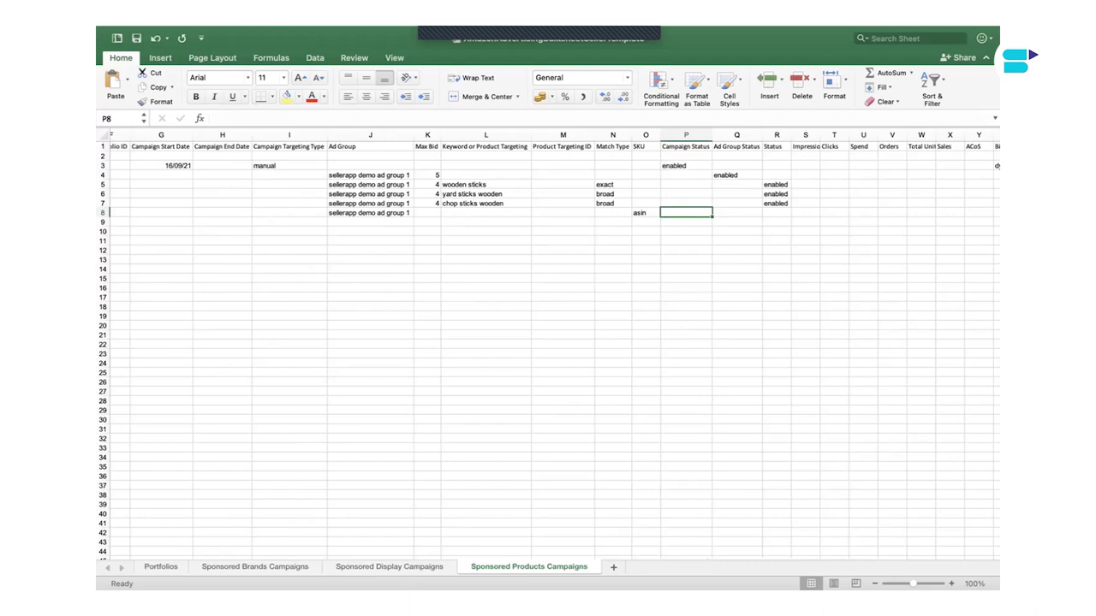
# Step: Fill the "enabled" status from row 7 down to row 8 and review the completed rows across all columns
pyautogui.hscroll(2, 548, 343)
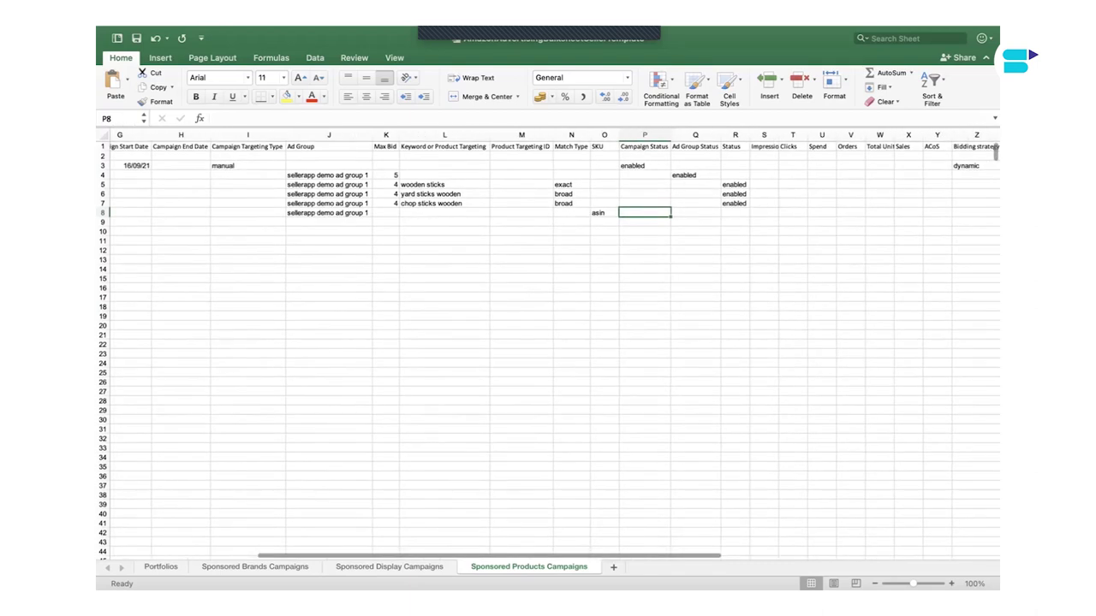
pyautogui.press('Right')
pyautogui.press('Right')
pyautogui.press('Up')
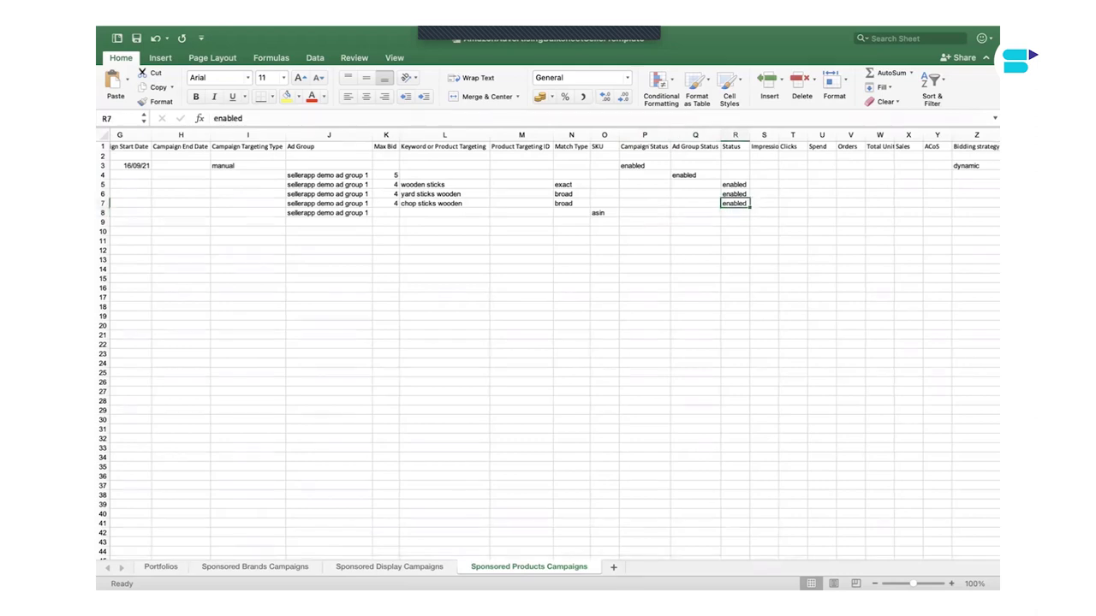
pyautogui.moveTo(751, 208); pyautogui.dragTo(753, 218)
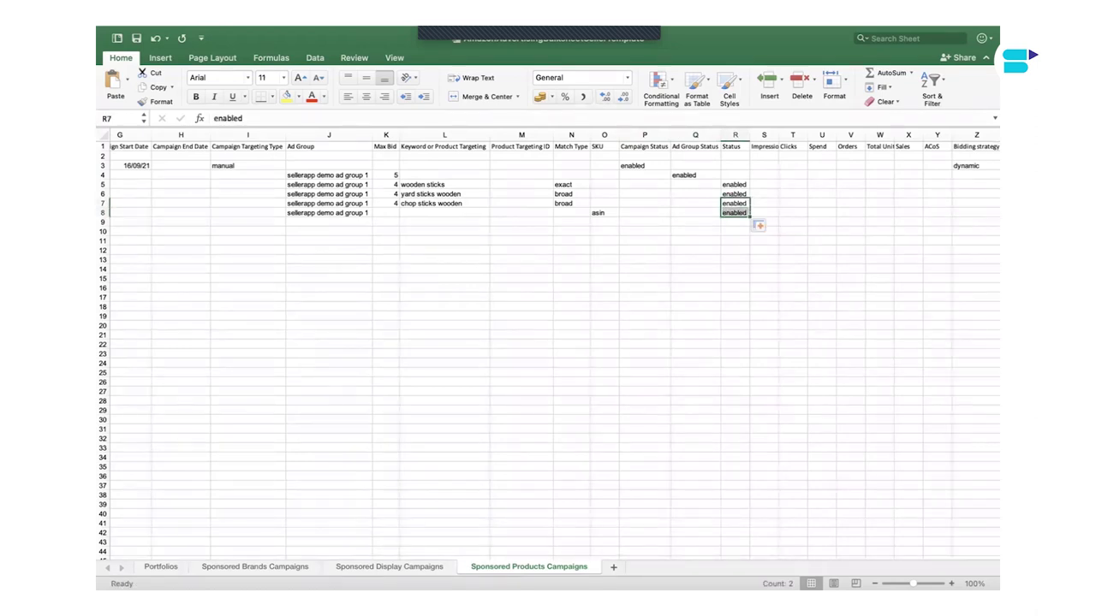
pyautogui.click(696, 213)
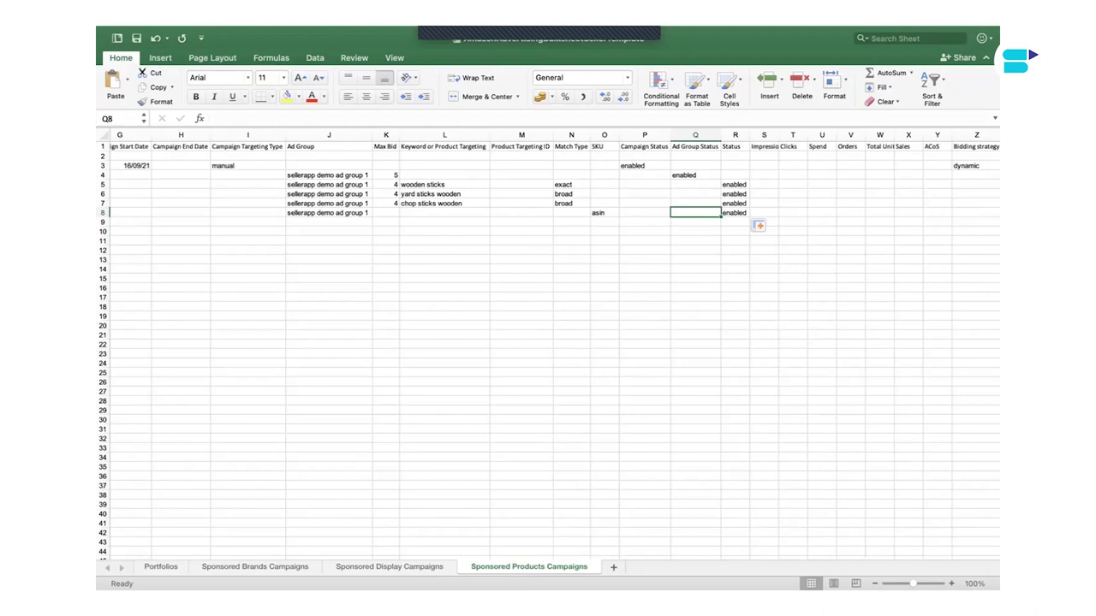
pyautogui.hscroll(-6, 548, 343)
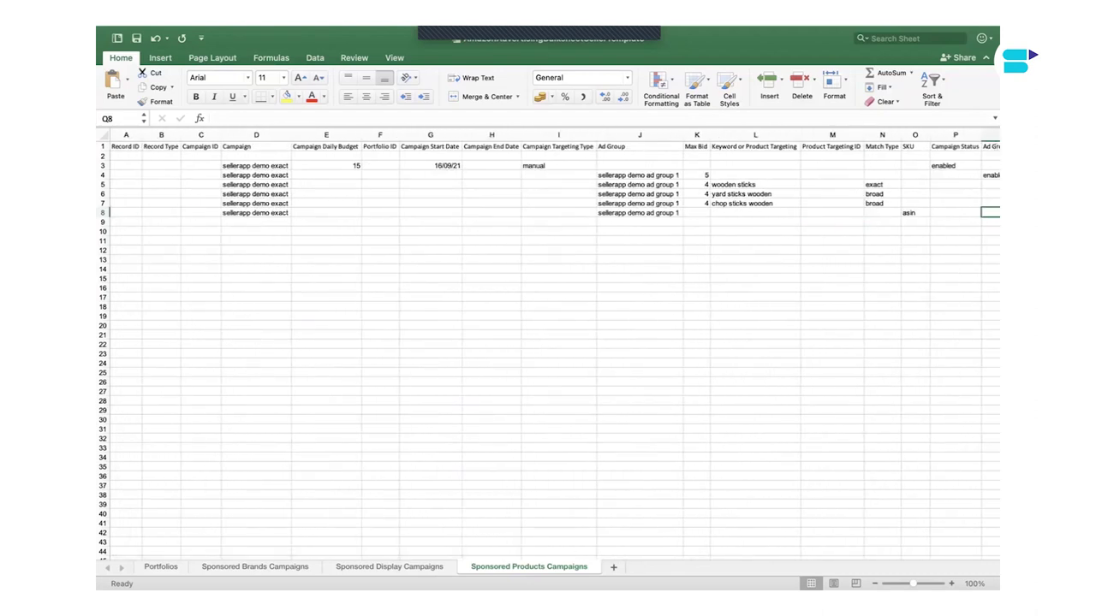
pyautogui.hscroll(6, 548, 343)
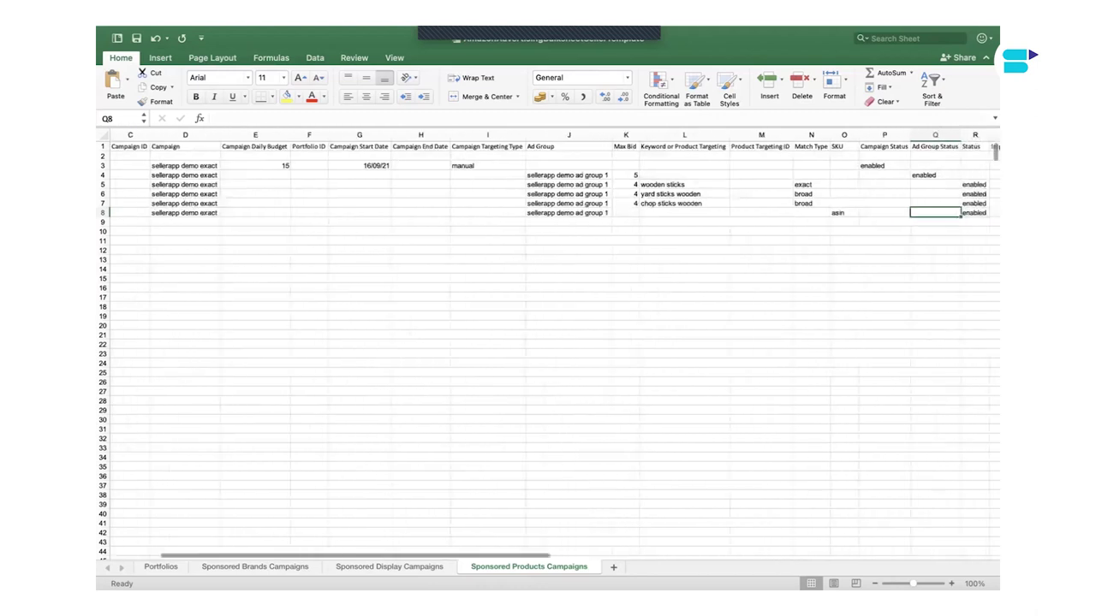
pyautogui.hscroll(4, 548, 343)
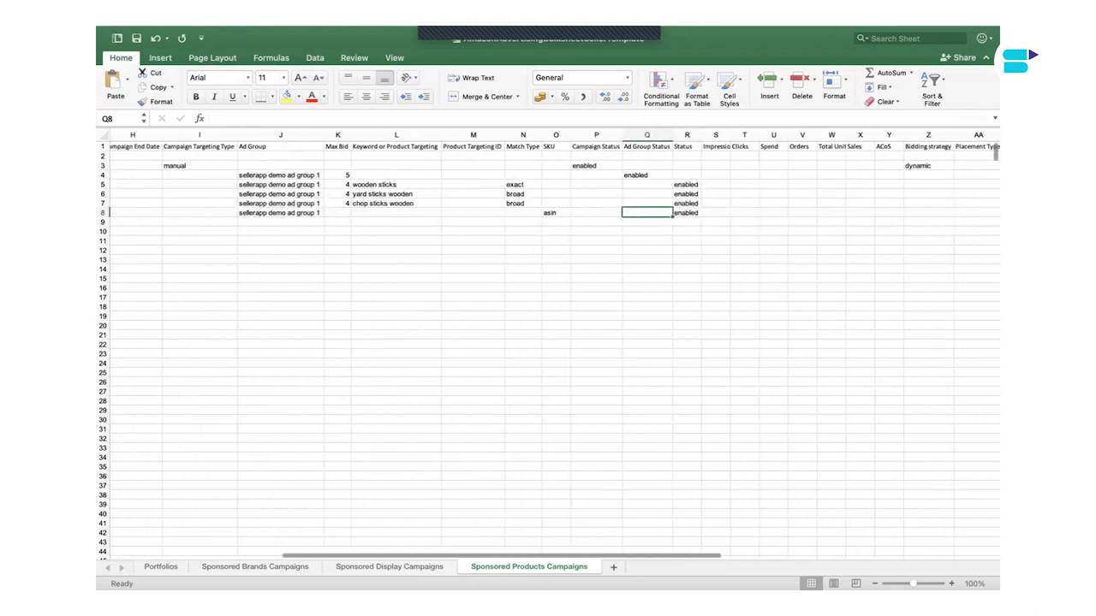
pyautogui.hscroll(-8, 548, 343)
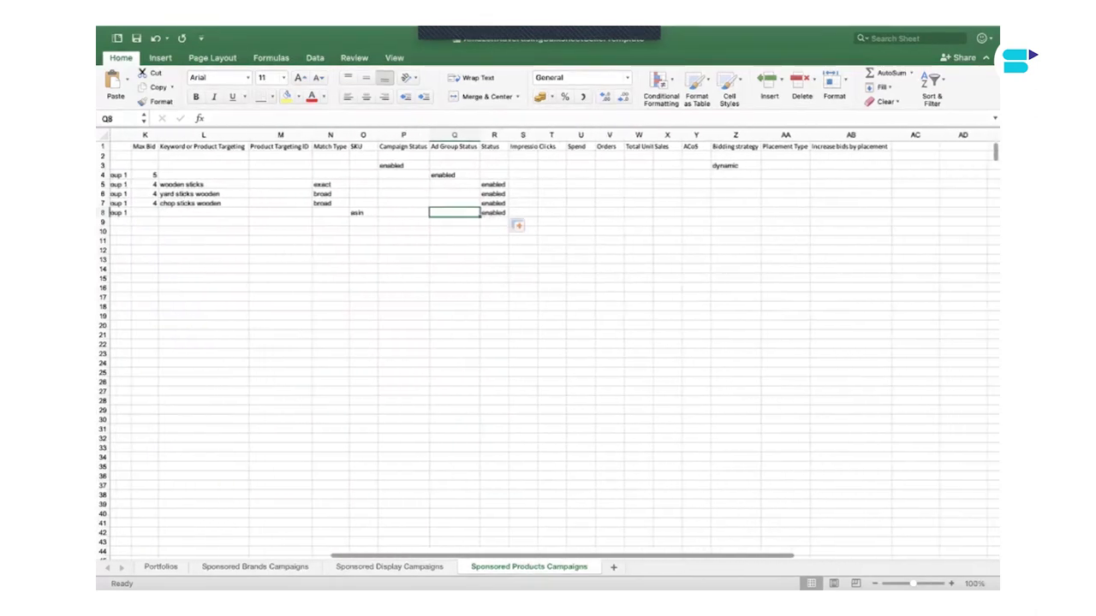
pyautogui.hscroll(-1, 548, 342)
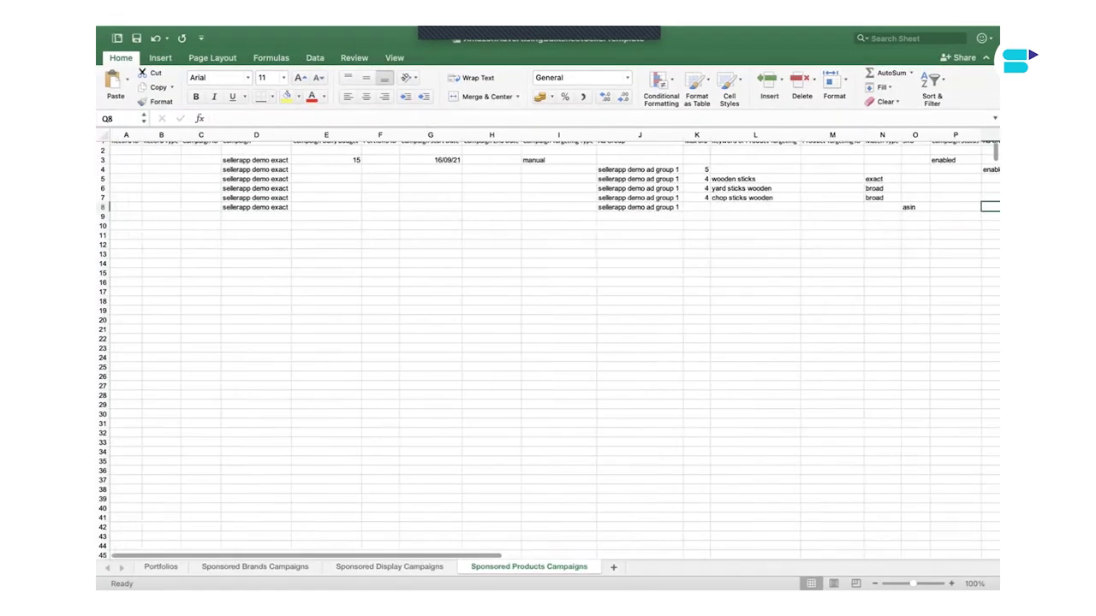
# Step: Switch to SellerApp and open the bulk actions page of the advertising Campaign Manager
pyautogui.click(171, 33)
pyautogui.click(176, 127)
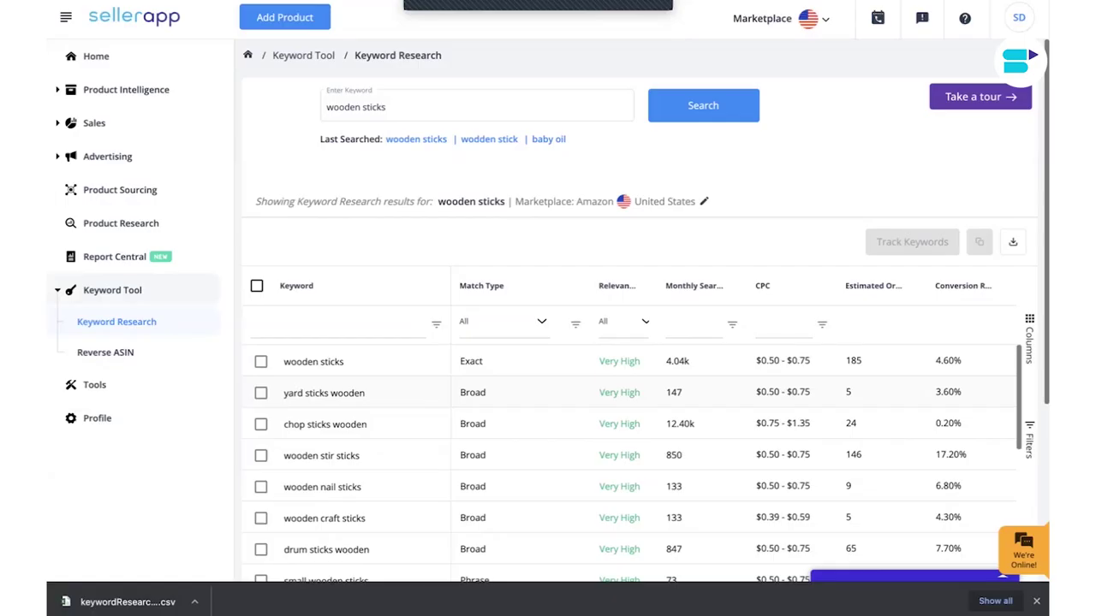
pyautogui.click(108, 157)
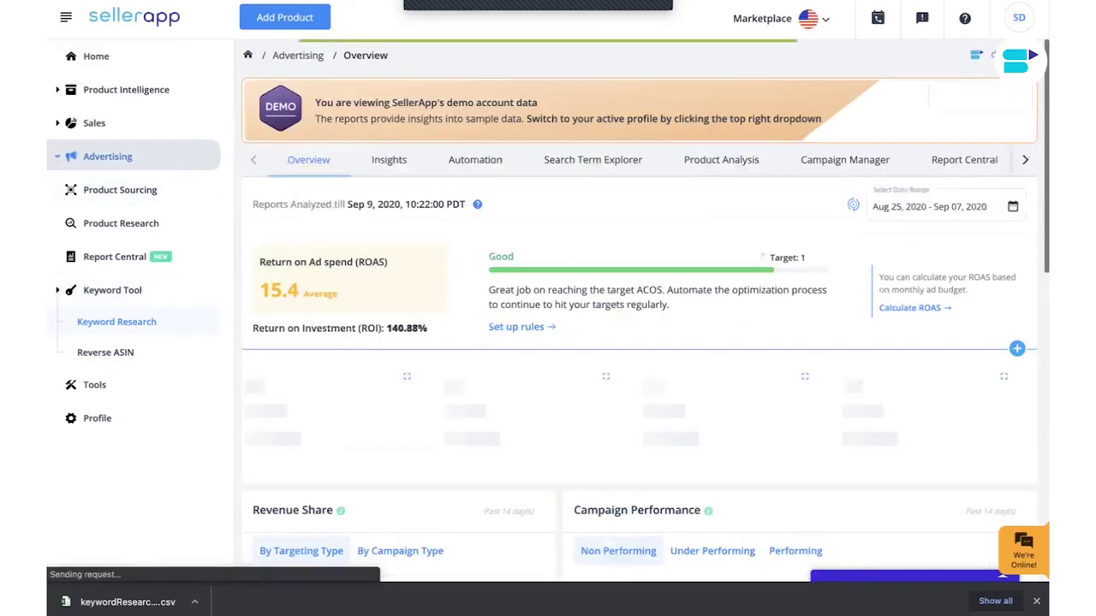
pyautogui.click(844, 160)
pyautogui.click(794, 205)
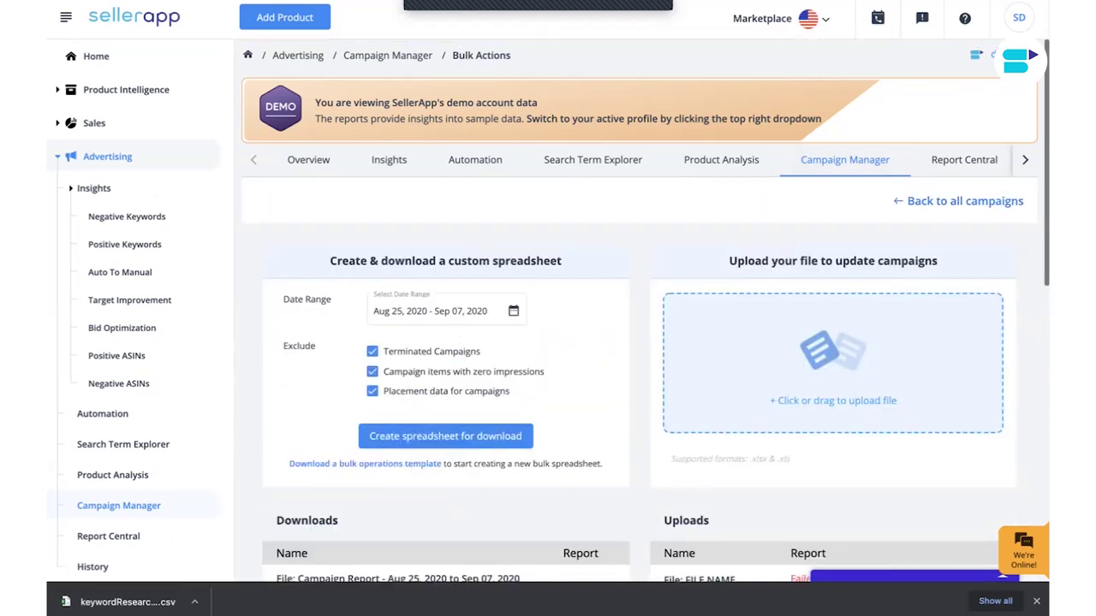
# Step: Upload the file "sellerapp demo bulk eg.xlsx" to update the campaigns and check its entry in the uploads list
pyautogui.click(1036, 601)
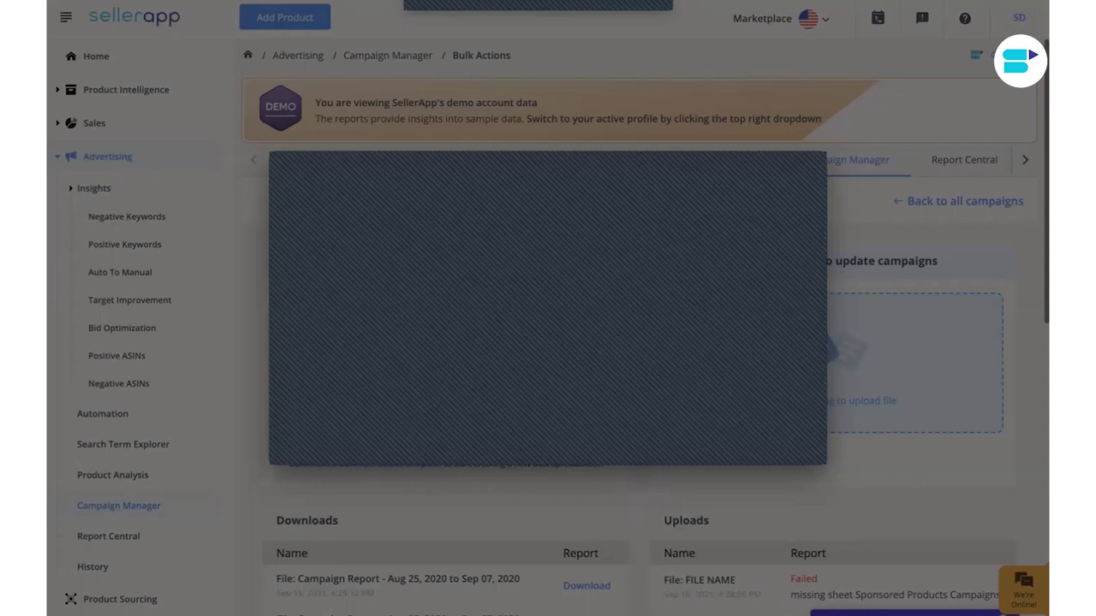
pyautogui.press('Return')
pyautogui.scroll(-1, 640, 343)
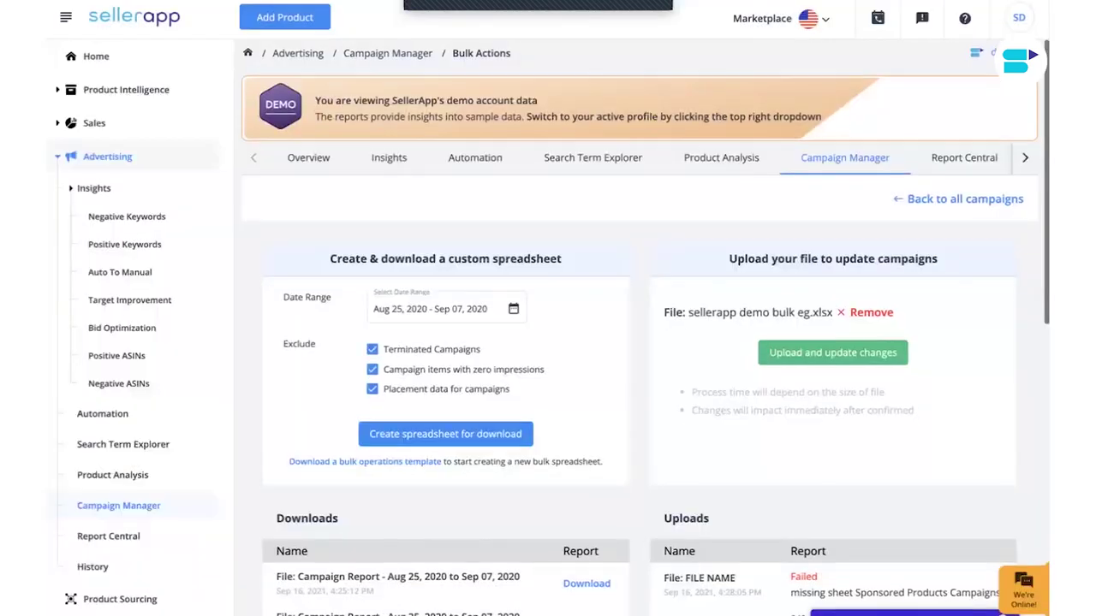
pyautogui.scroll(-1, 638, 343)
pyautogui.click(833, 332)
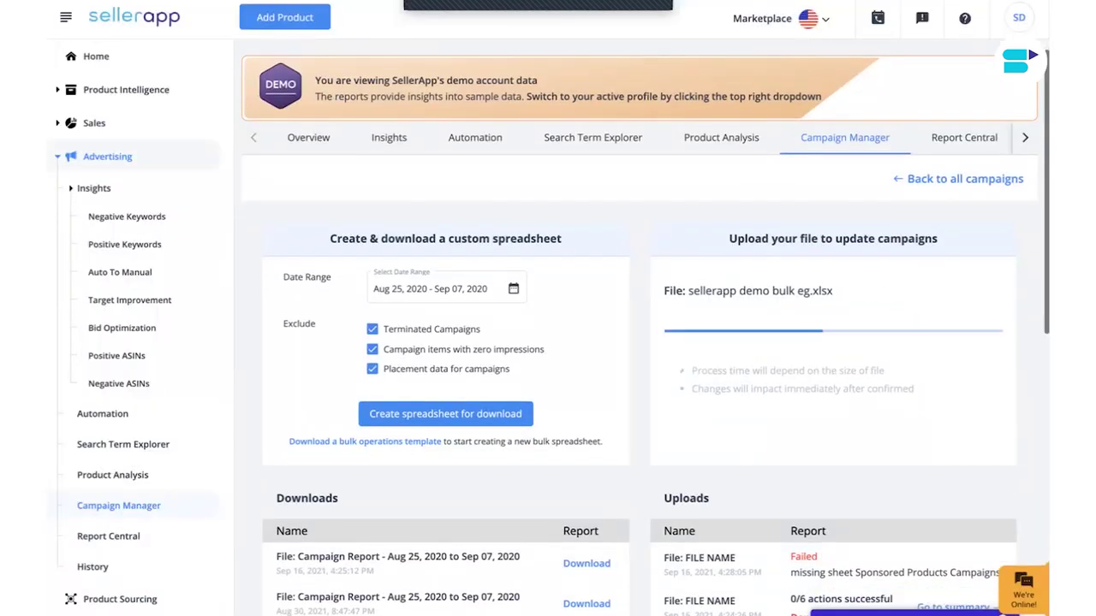
pyautogui.scroll(-2, 833, 343)
pyautogui.scroll(-5, 638, 342)
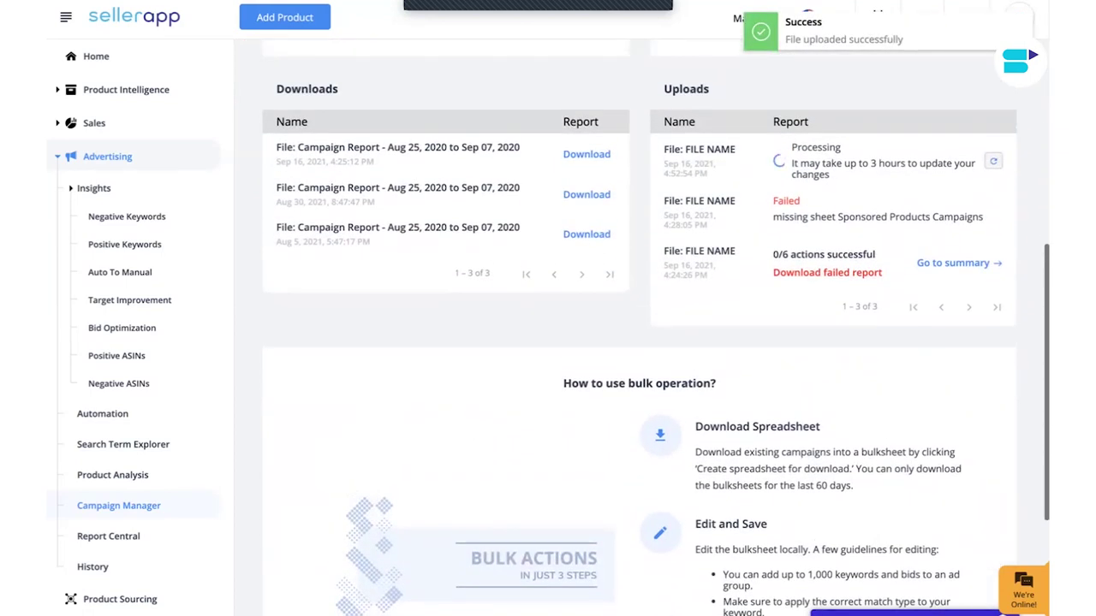
pyautogui.scroll(5, 637, 343)
pyautogui.scroll(3, 638, 342)
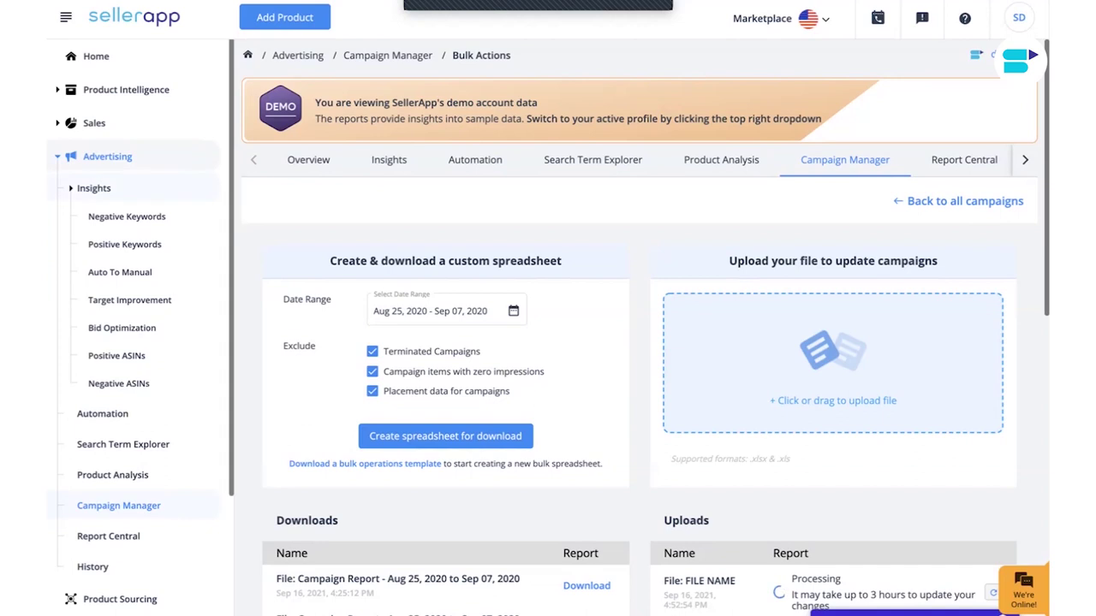
# Step: Reopen the Campaign Manager's bulk actions page and view the date range options for the custom spreadsheet
pyautogui.click(120, 156)
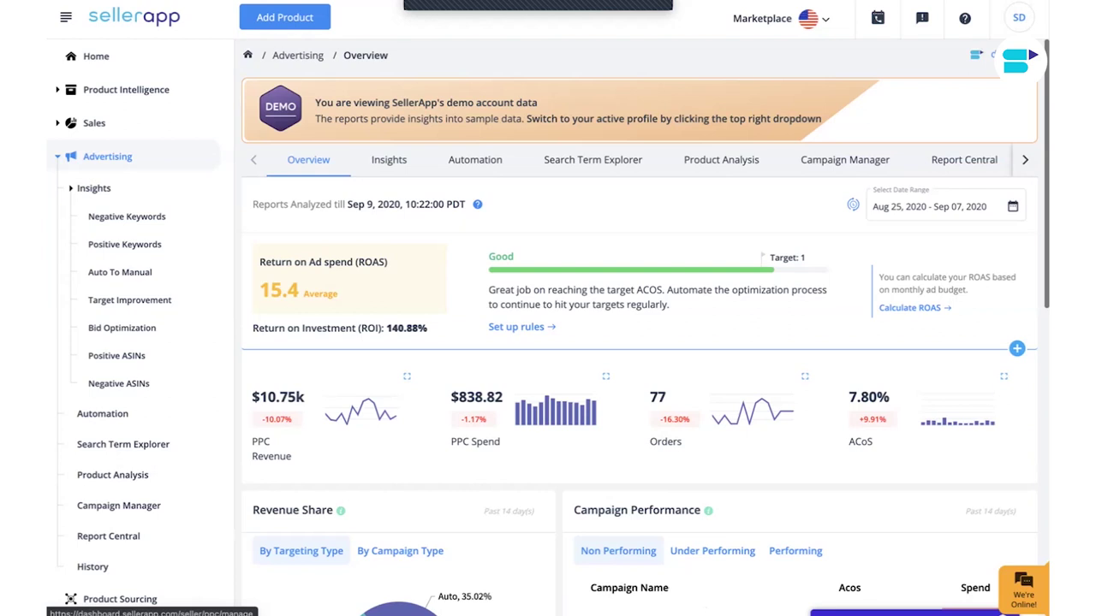
pyautogui.click(845, 160)
pyautogui.click(794, 206)
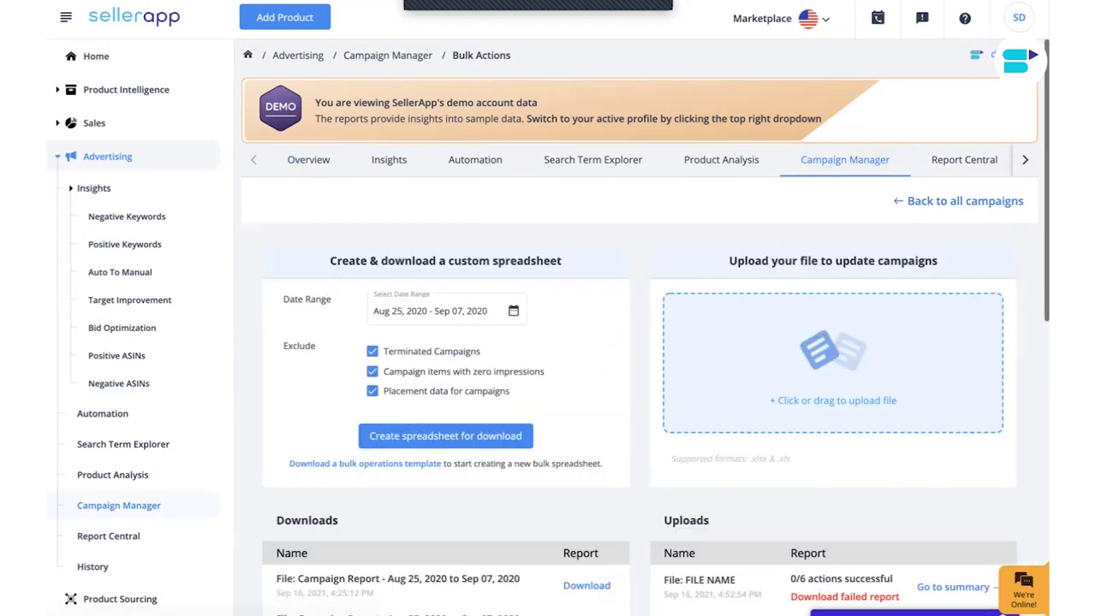
pyautogui.click(512, 311)
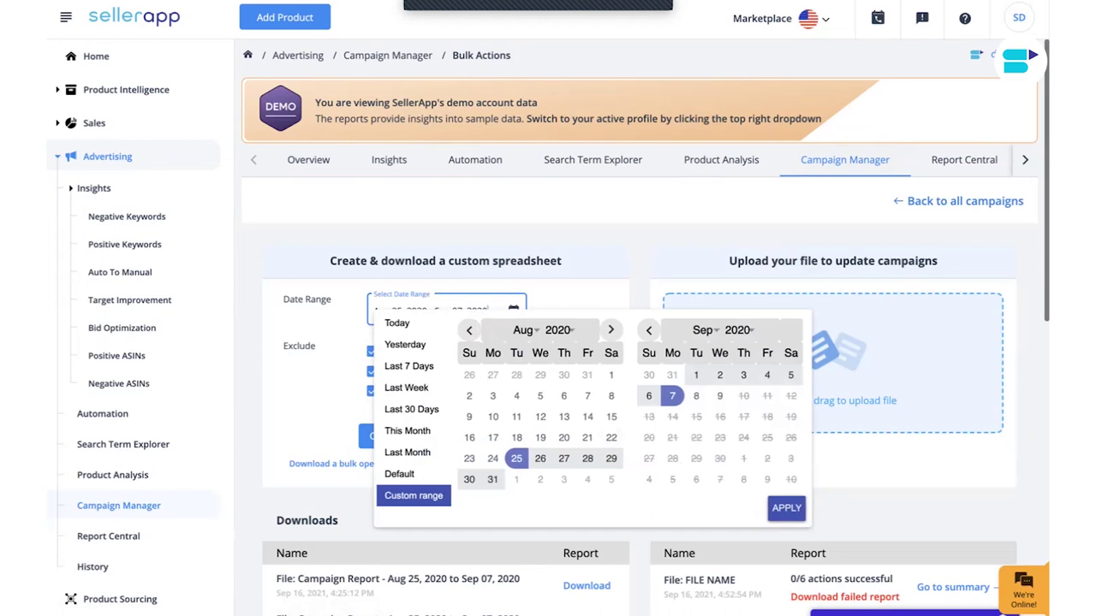
pyautogui.press('Escape')
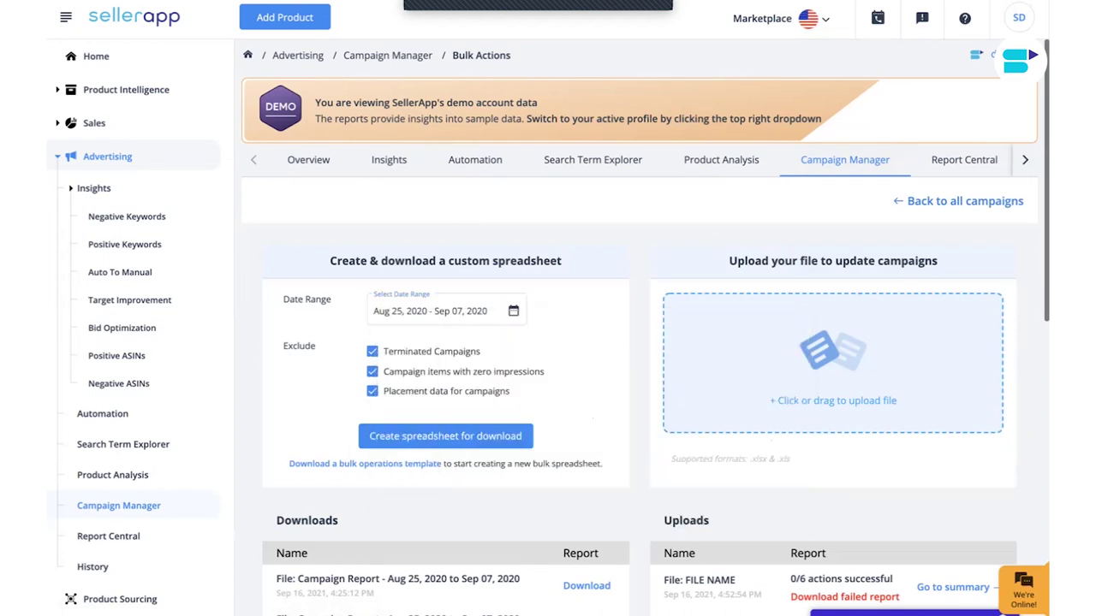
# Step: Create the custom spreadsheet for Aug 25, 2020 - Sep 07, 2020 and check the downloads list
pyautogui.scroll(-1, 646, 328)
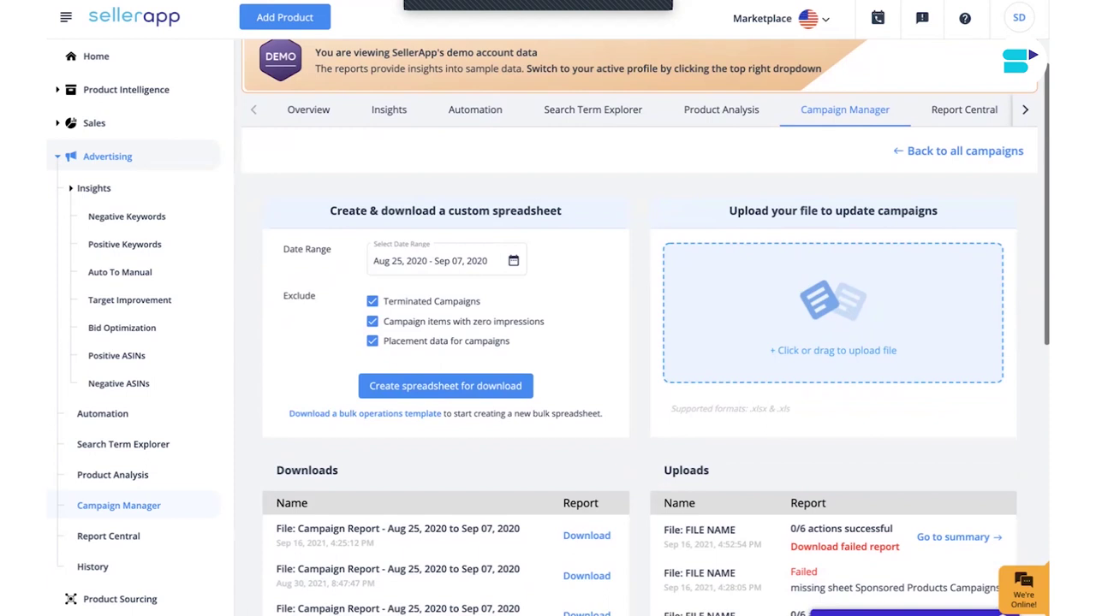
pyautogui.scroll(-1, 874, 251)
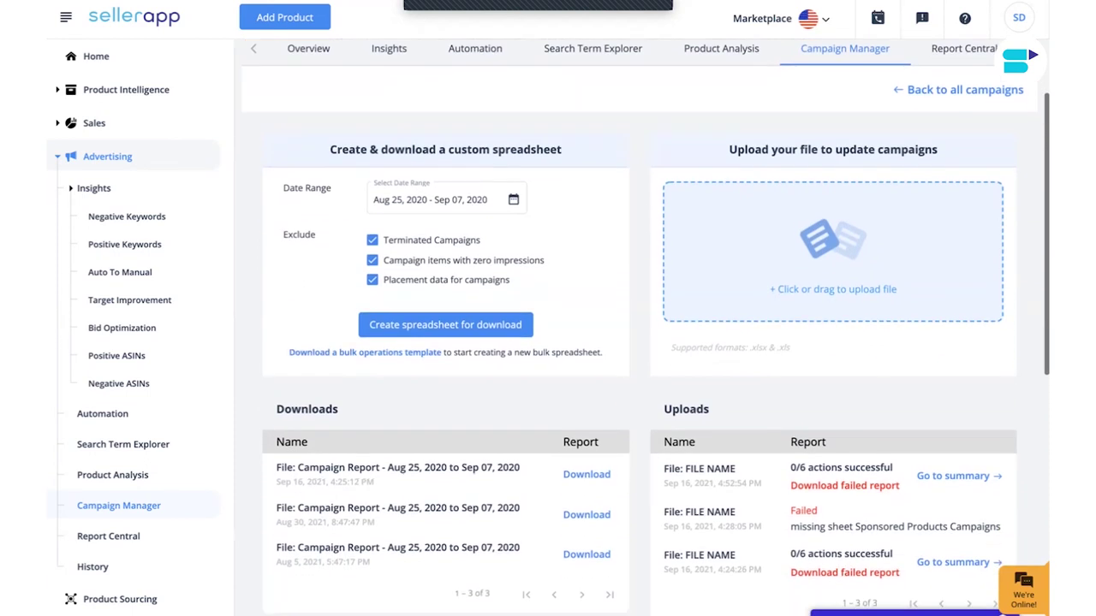
pyautogui.scroll(-1, 874, 251)
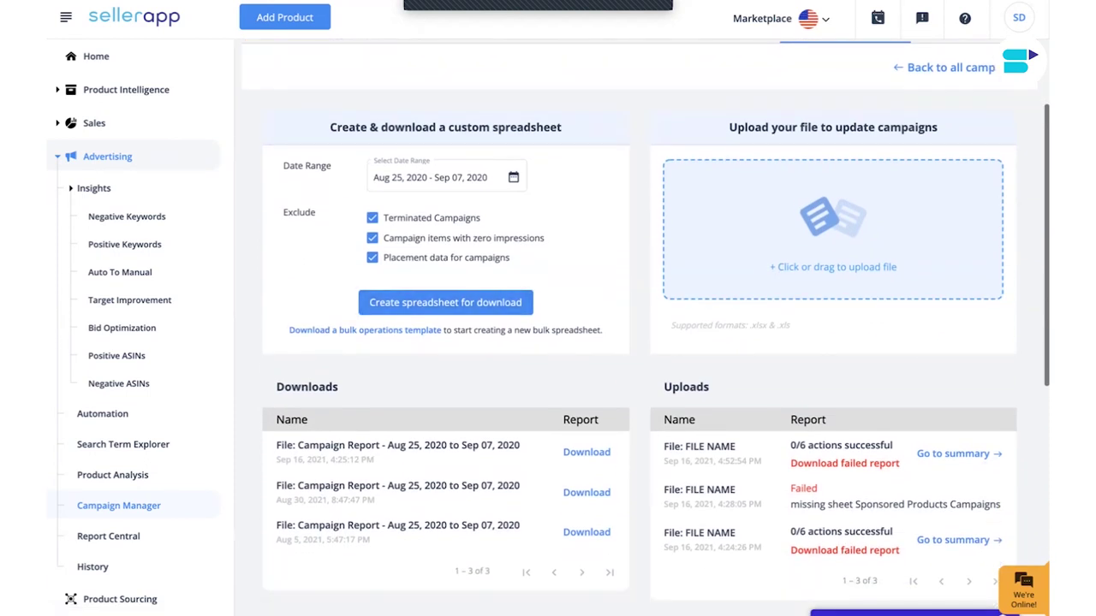
pyautogui.scroll(-4, 645, 328)
pyautogui.scroll(1, 645, 328)
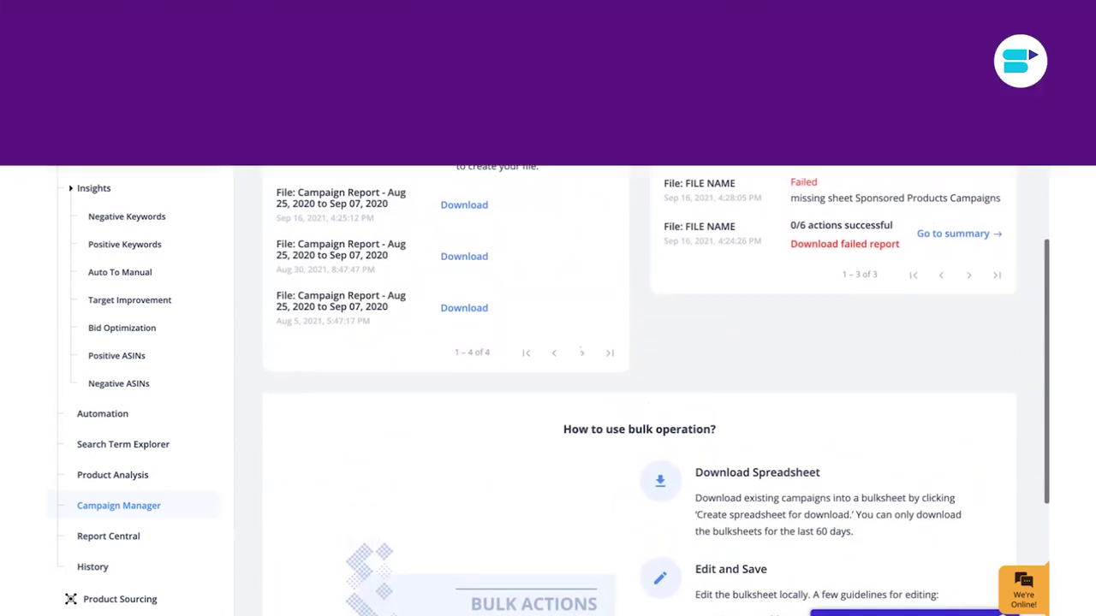